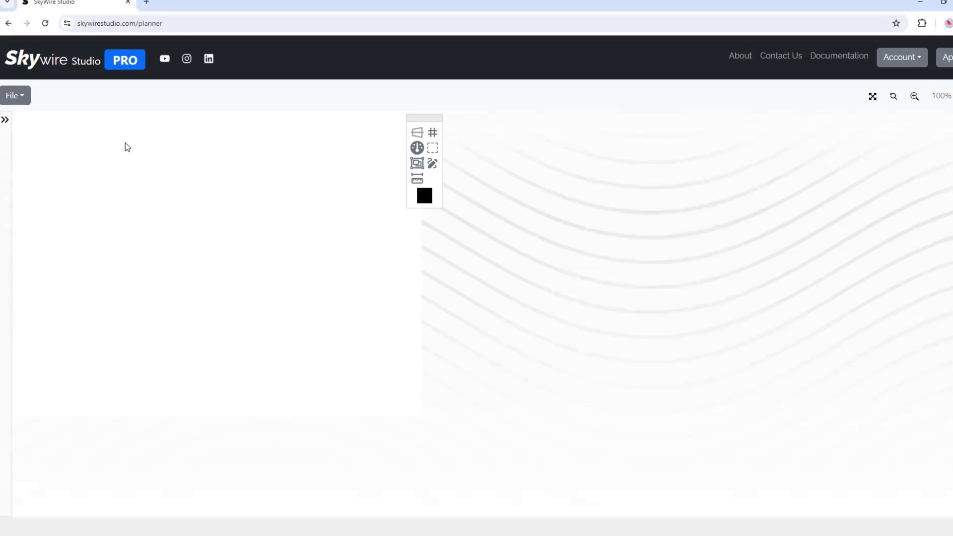
Step: Load the previously uploaded Cessna 170 instrument panel photo as the design's background image
{"action": "left_click", "coordinate": [11, 96]}
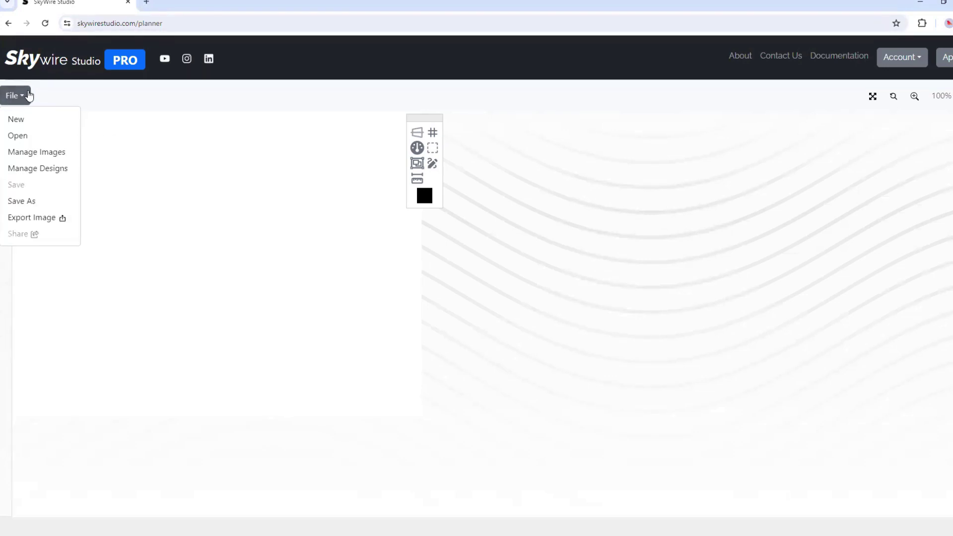
{"action": "left_click", "coordinate": [50, 158]}
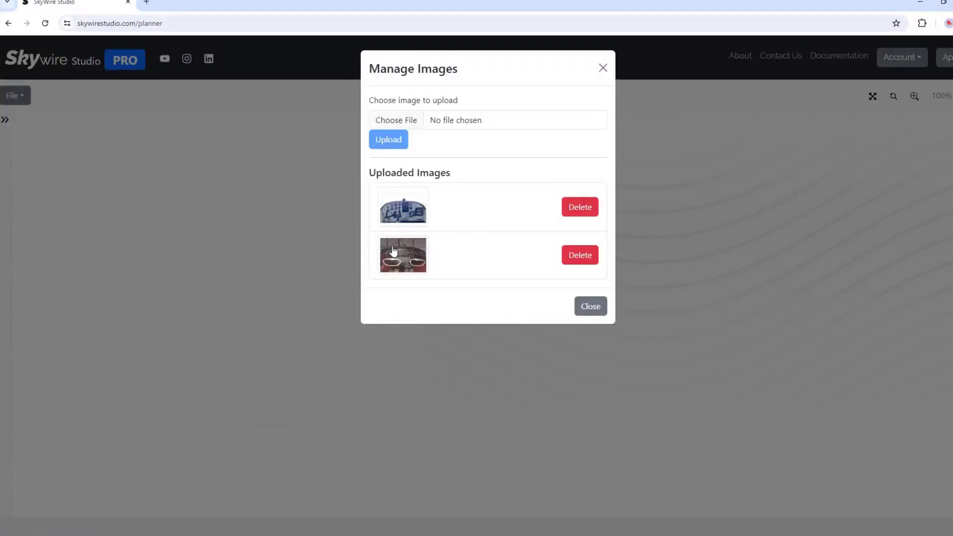
{"action": "left_click", "coordinate": [418, 257]}
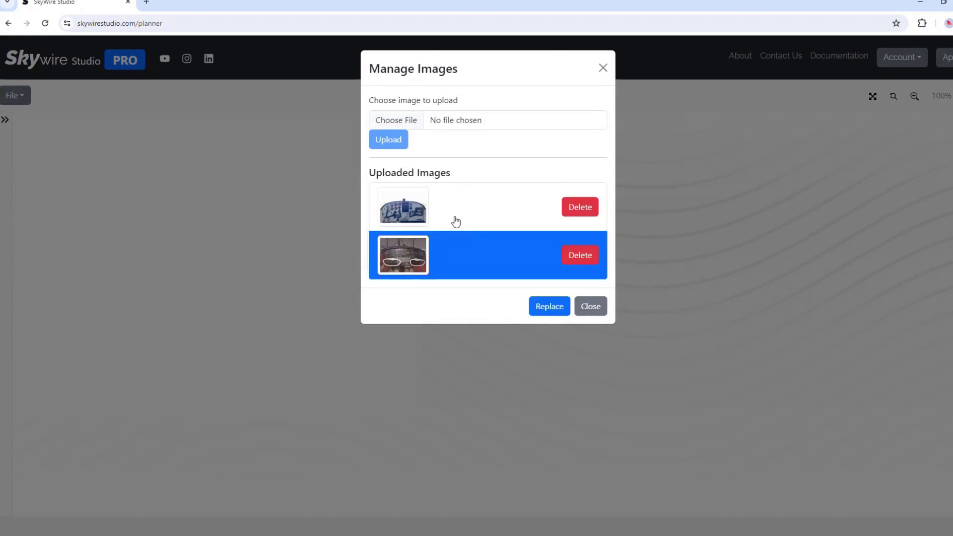
{"action": "left_click", "coordinate": [550, 307]}
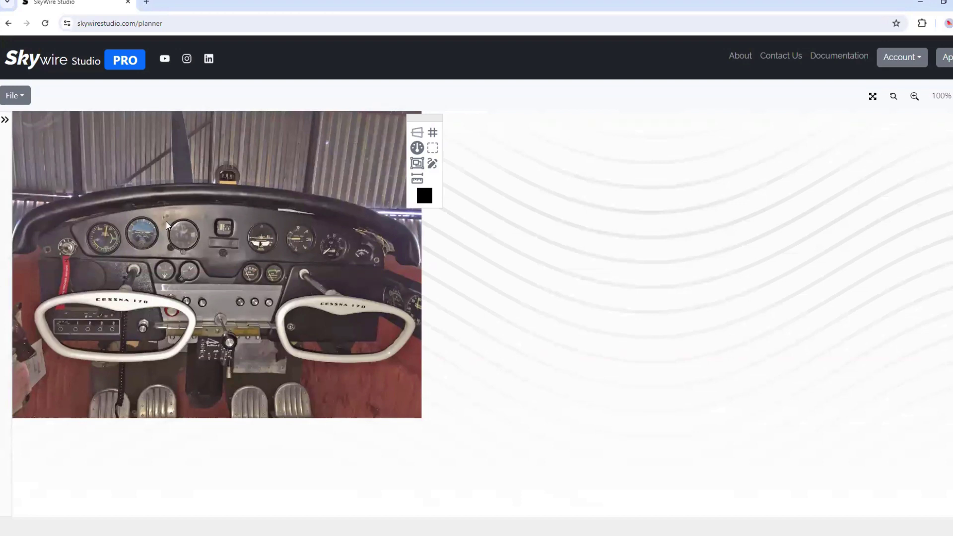
Step: Examine the instrument panel photo at different zoom levels
{"action": "scroll", "coordinate": [167, 215], "scroll_direction": "down", "scroll_amount": 5}
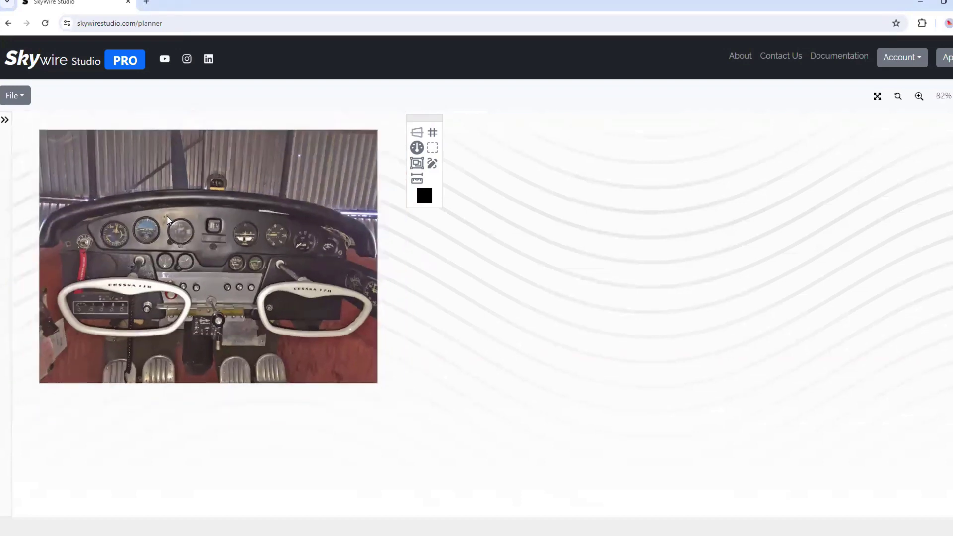
{"action": "scroll", "coordinate": [118, 192], "scroll_direction": "up", "scroll_amount": 3}
{"action": "scroll", "coordinate": [353, 298], "scroll_direction": "down", "scroll_amount": 3}
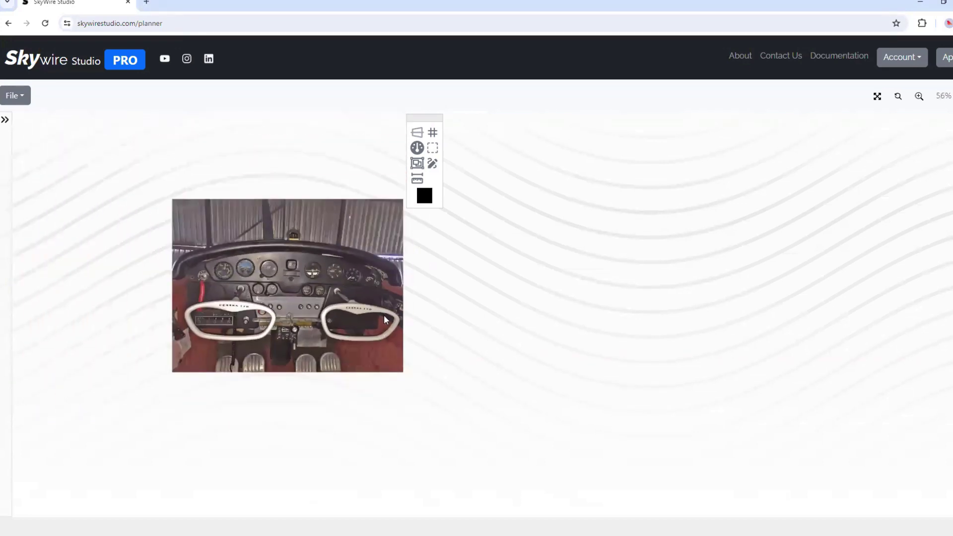
{"action": "scroll", "coordinate": [106, 243], "scroll_direction": "up", "scroll_amount": 4}
{"action": "scroll", "coordinate": [163, 254], "scroll_direction": "down", "scroll_amount": 2}
{"action": "scroll", "coordinate": [165, 256], "scroll_direction": "down", "scroll_amount": 1}
{"action": "scroll", "coordinate": [154, 258], "scroll_direction": "up", "scroll_amount": 2}
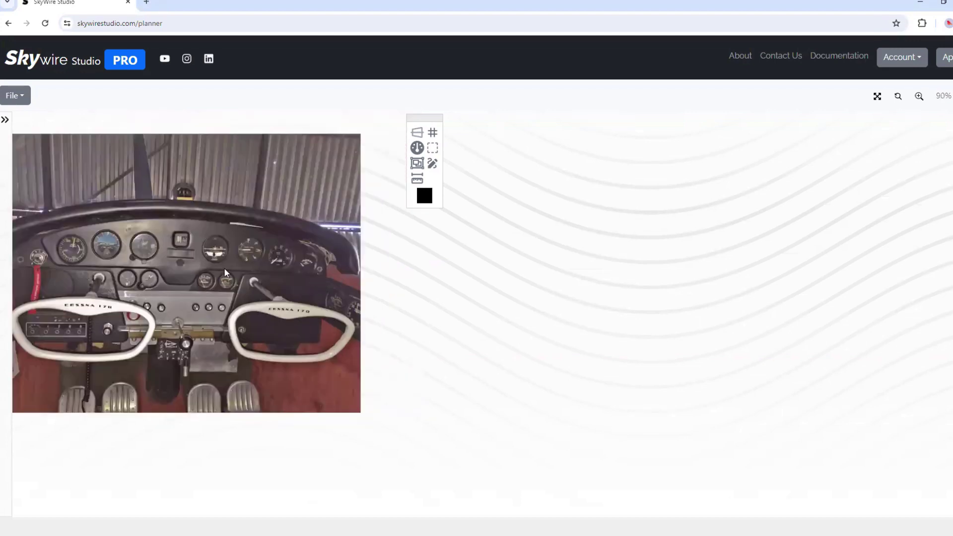
{"action": "scroll", "coordinate": [149, 257], "scroll_direction": "down", "scroll_amount": 4}
{"action": "scroll", "coordinate": [147, 254], "scroll_direction": "up", "scroll_amount": 3}
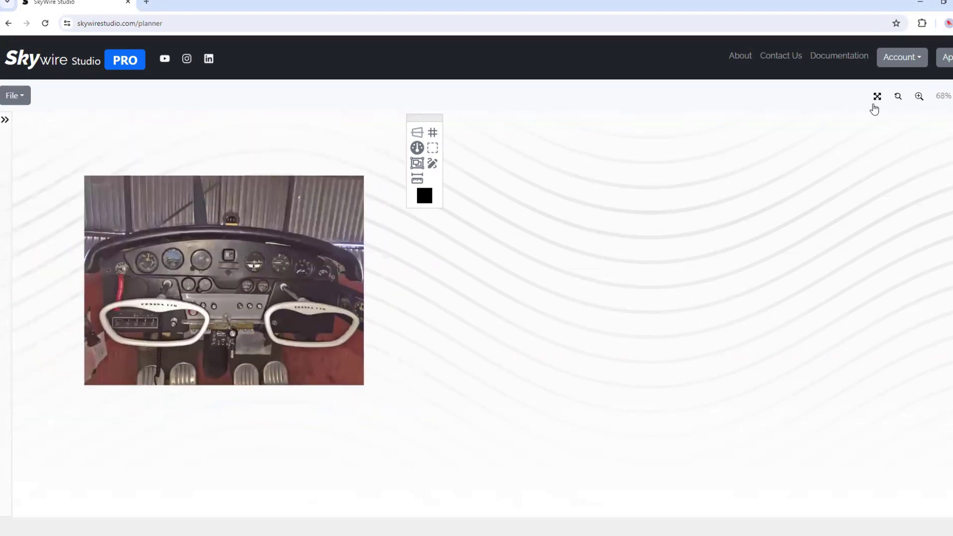
Step: Try panning the panel photo and changing its zoom level, and reset the view to 100%
{"action": "left_click", "coordinate": [874, 101]}
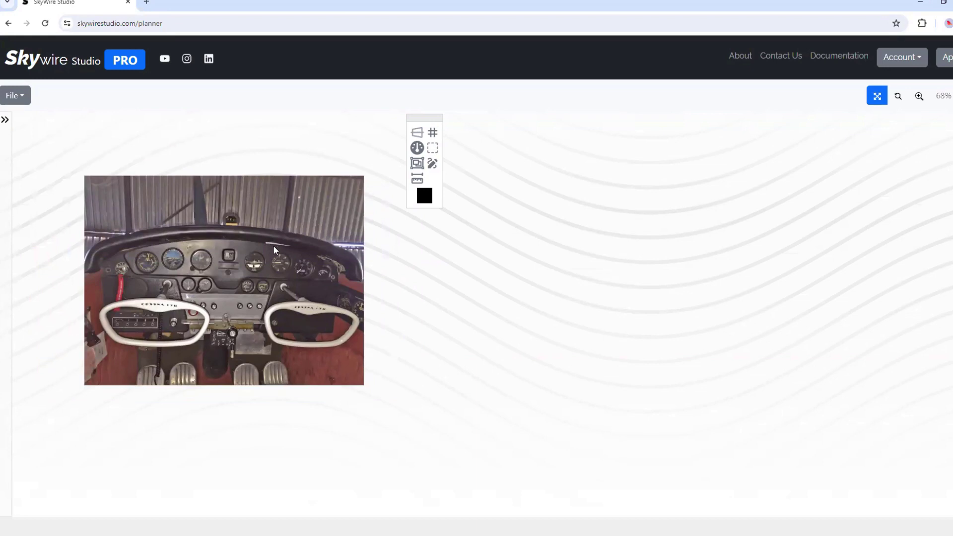
{"action": "left_click_drag", "start_coordinate": [297, 247], "coordinate": [343, 240]}
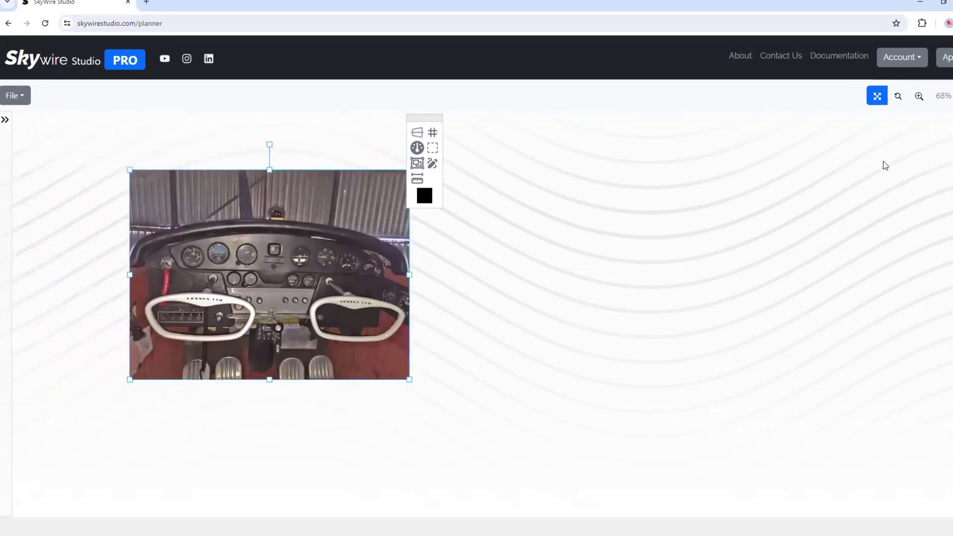
{"action": "left_click", "coordinate": [919, 96]}
{"action": "left_click", "coordinate": [919, 96]}
{"action": "left_click", "coordinate": [952, 96]}
{"action": "left_click", "coordinate": [952, 96]}
{"action": "left_click", "coordinate": [899, 97]}
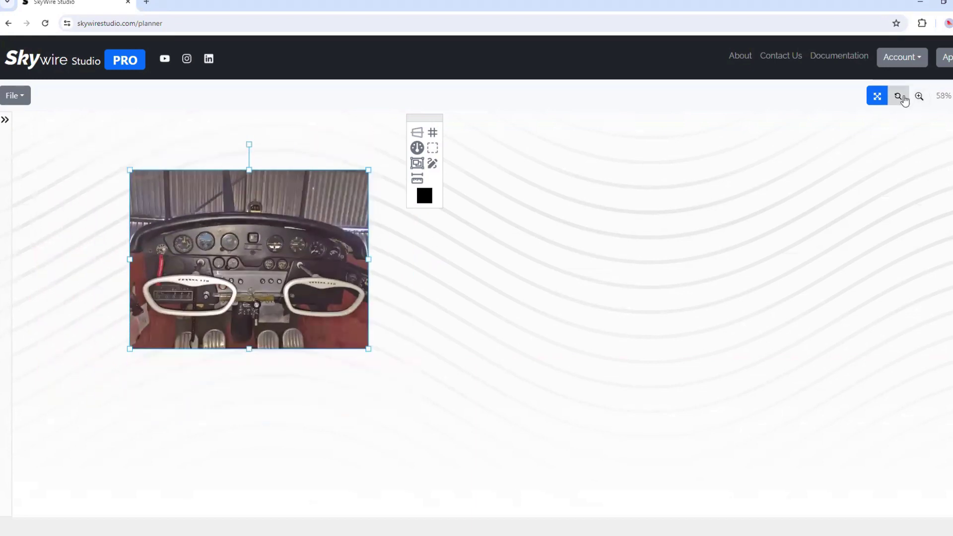
{"action": "left_click", "coordinate": [903, 100]}
Step: Select the panel photo and add crossing horizontal and vertical smart guides over it
{"action": "left_click", "coordinate": [133, 234]}
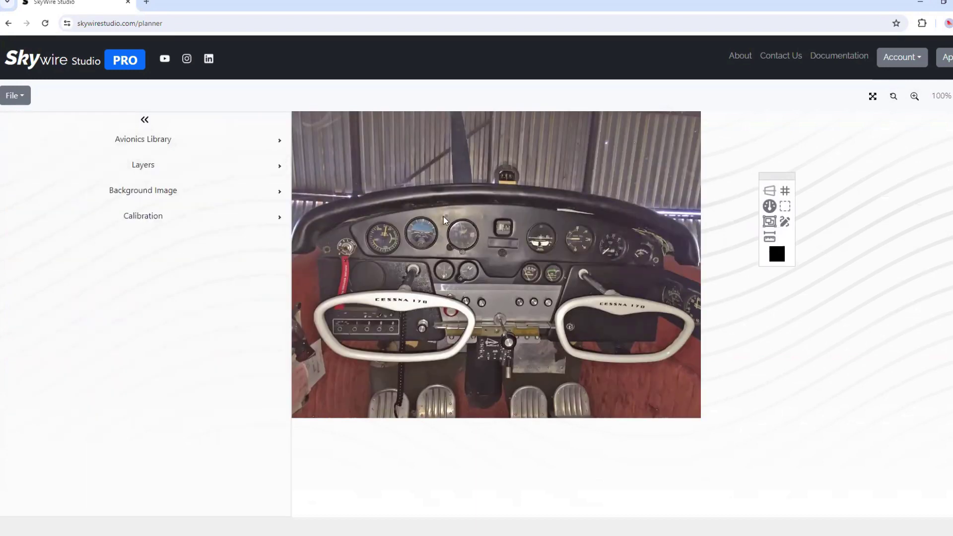
{"action": "left_click", "coordinate": [539, 244]}
{"action": "scroll", "coordinate": [539, 243], "scroll_direction": "down", "scroll_amount": 2}
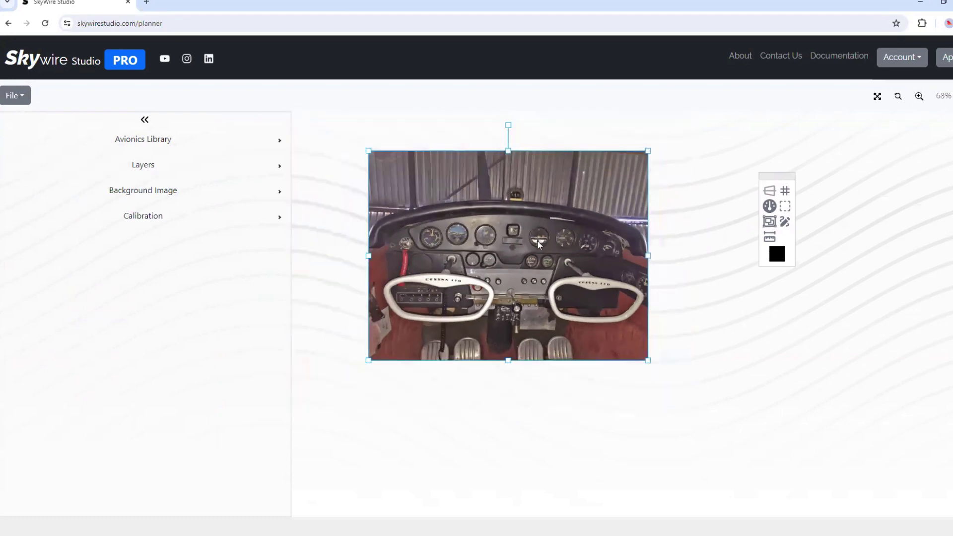
{"action": "scroll", "coordinate": [514, 190], "scroll_direction": "up", "scroll_amount": 3}
{"action": "scroll", "coordinate": [514, 190], "scroll_direction": "down", "scroll_amount": 2}
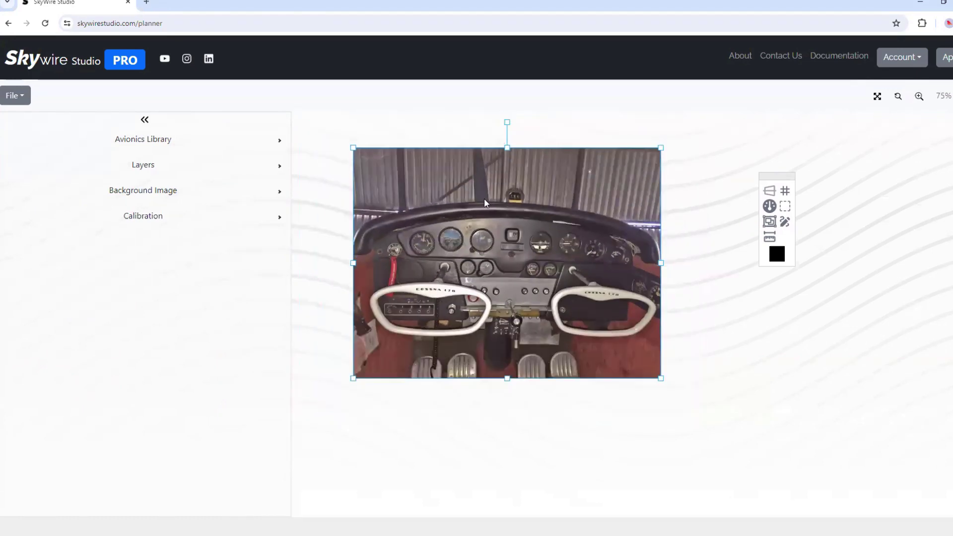
{"action": "scroll", "coordinate": [485, 204], "scroll_direction": "up", "scroll_amount": 2}
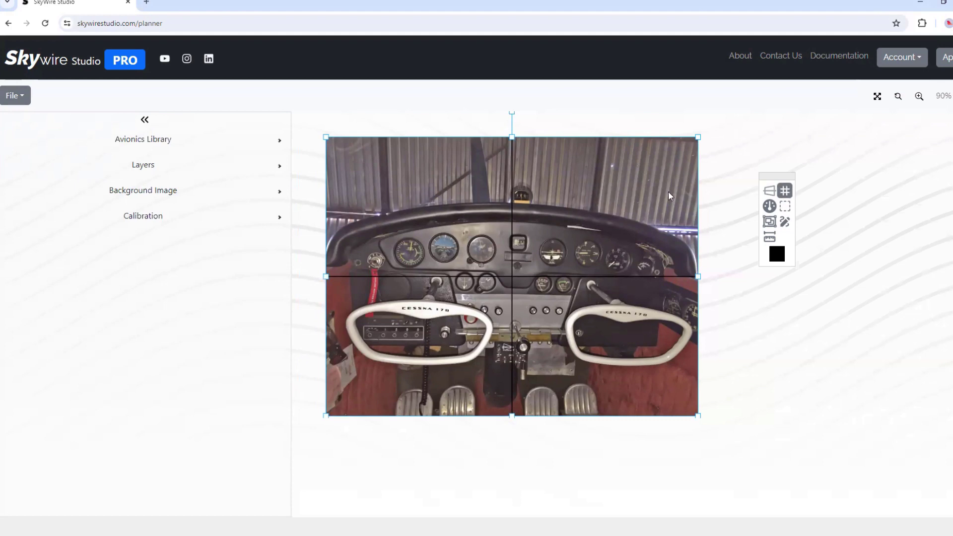
Step: Rotate the panel photo slightly counterclockwise against the smart guides, and hide the Smart Guides layer
{"action": "left_click", "coordinate": [179, 171]}
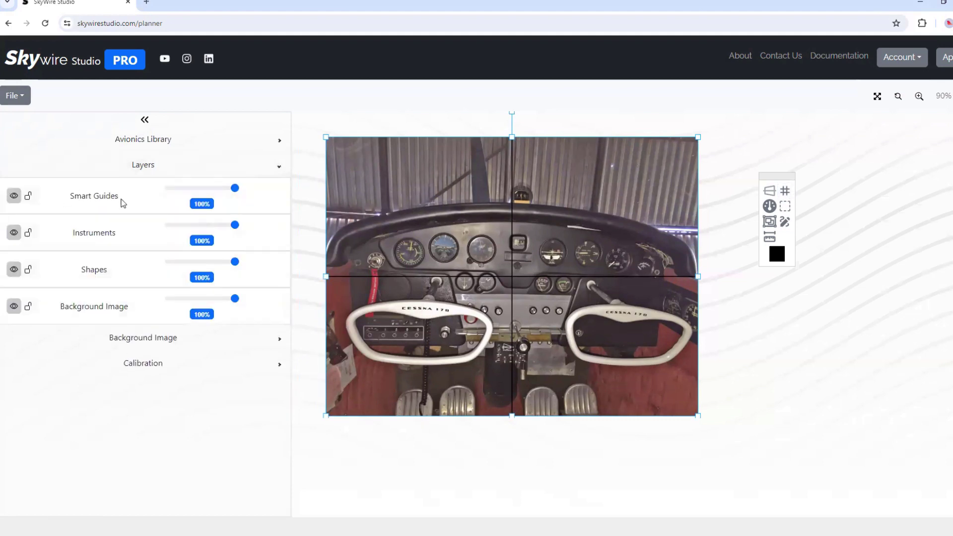
{"action": "mouse_move", "coordinate": [235, 189]}
{"action": "left_mouse_down"}
{"action": "mouse_move", "coordinate": [263, 189]}
{"action": "mouse_move", "coordinate": [192, 188]}
{"action": "mouse_move", "coordinate": [238, 188]}
{"action": "left_mouse_up"}
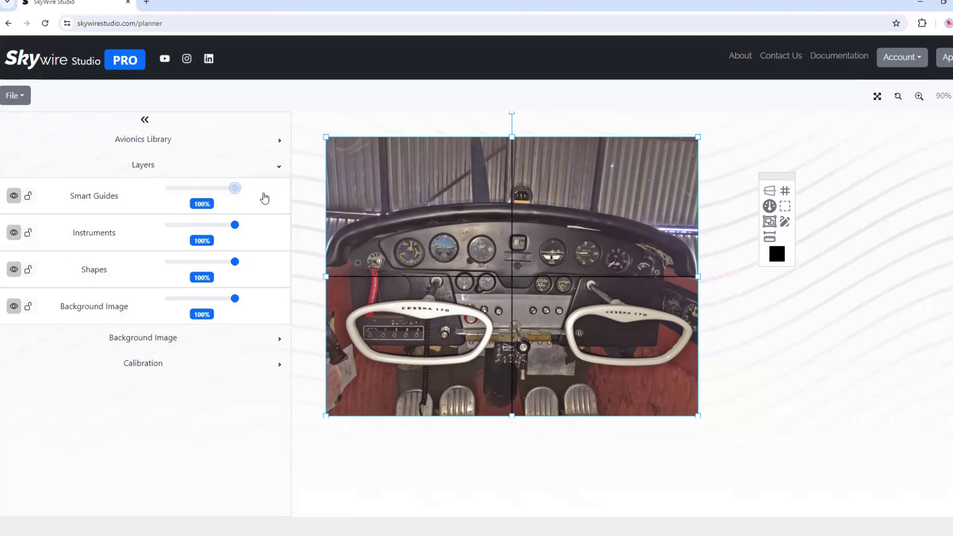
{"action": "left_click", "coordinate": [19, 196]}
{"action": "left_click", "coordinate": [18, 196]}
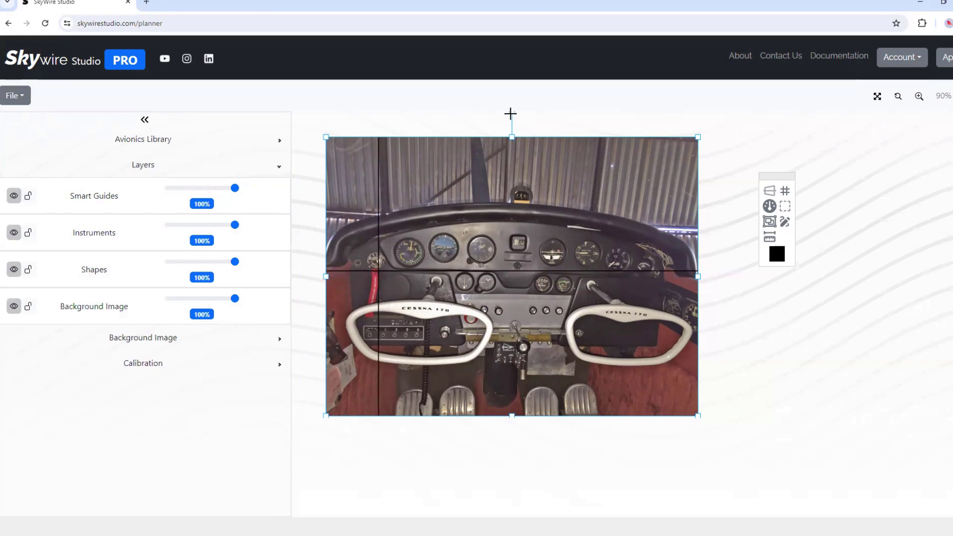
{"action": "left_click_drag", "start_coordinate": [510, 114], "coordinate": [507, 113]}
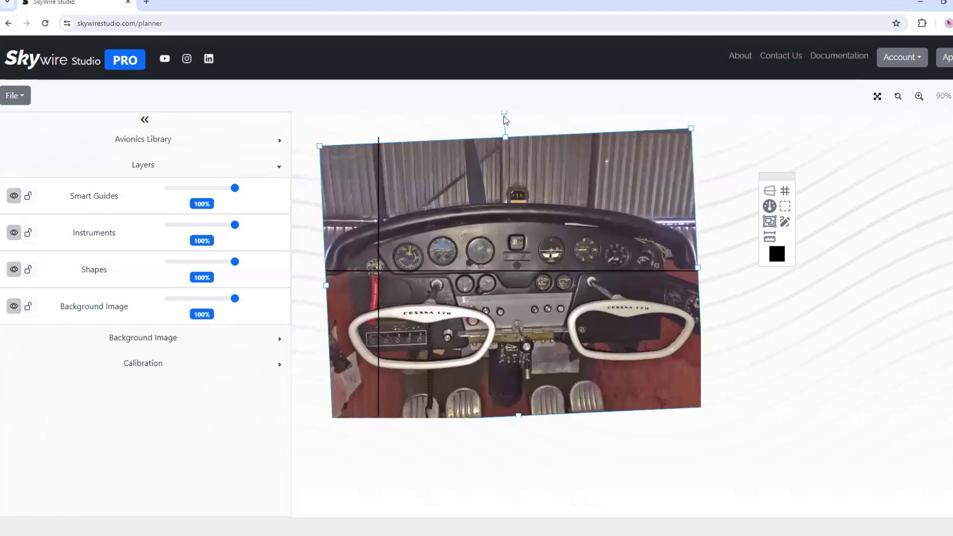
{"action": "left_click", "coordinate": [15, 197]}
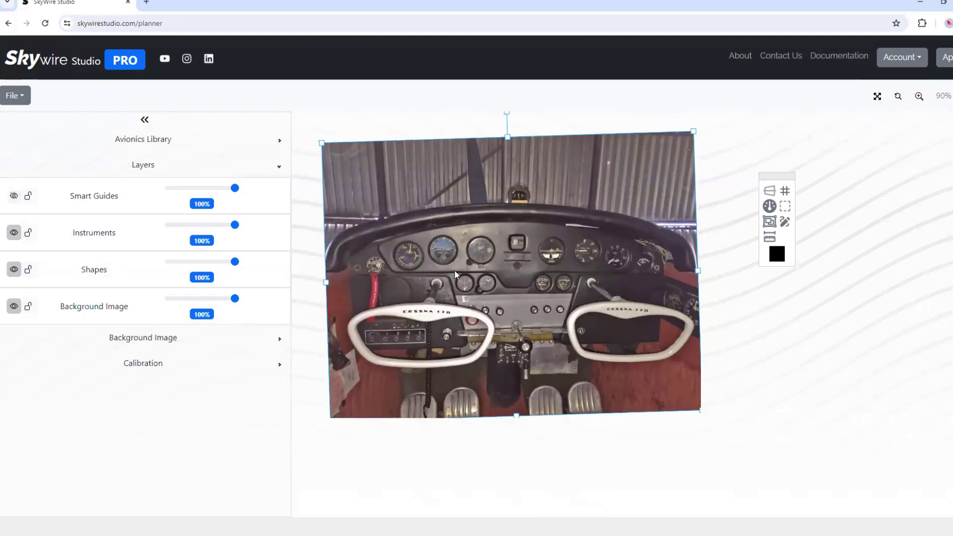
Step: Save the design under the file name C170A
{"action": "left_click", "coordinate": [16, 95]}
{"action": "left_click", "coordinate": [23, 206]}
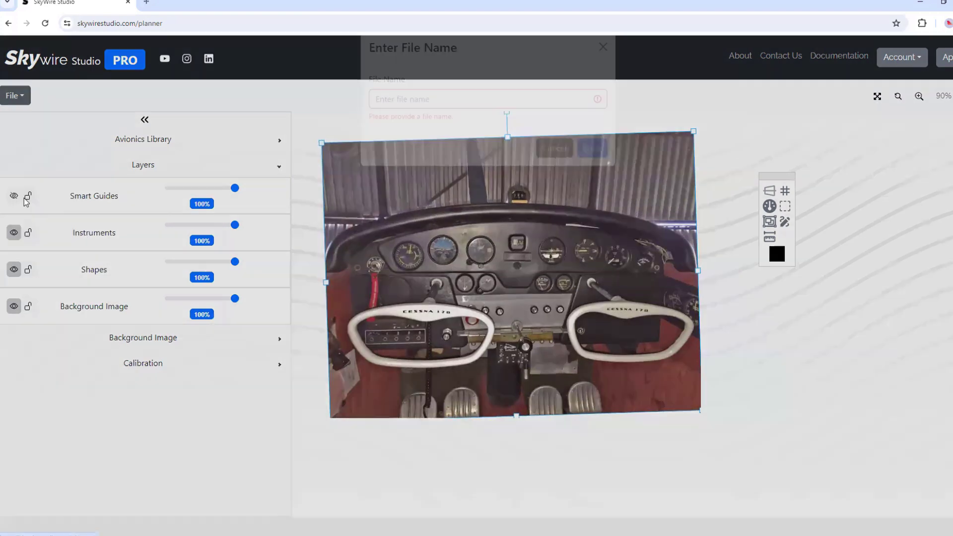
{"action": "left_click", "coordinate": [423, 119]}
{"action": "type", "text": "C170A"}
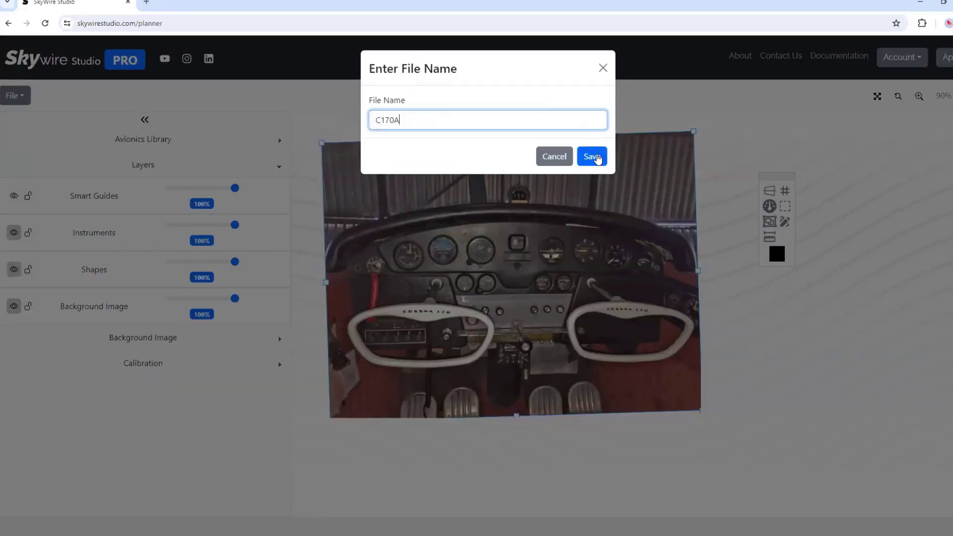
{"action": "left_click", "coordinate": [593, 157]}
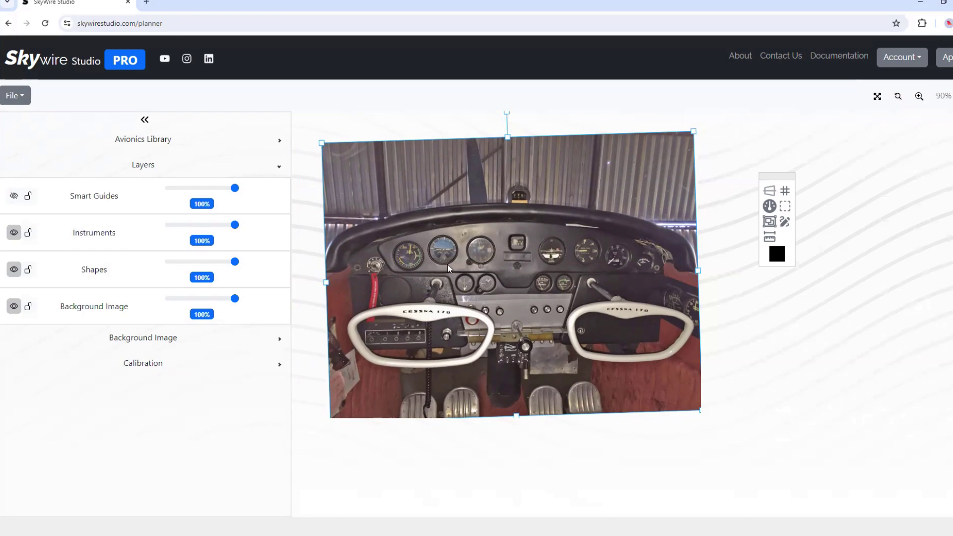
Step: Calibrate the scale by measuring across the attitude indicator and setting that distance to 3.125 inches
{"action": "scroll", "coordinate": [443, 249], "scroll_direction": "up", "scroll_amount": 3}
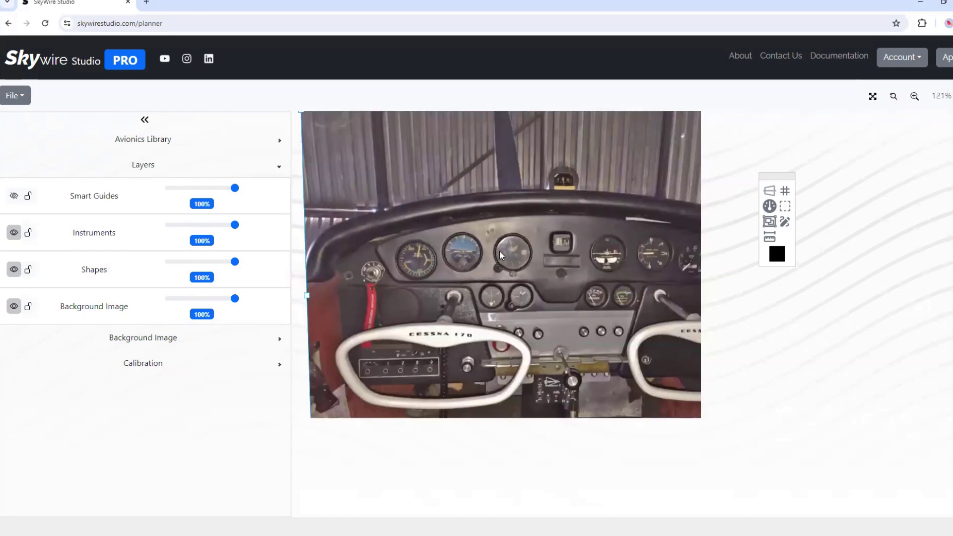
{"action": "scroll", "coordinate": [500, 251], "scroll_direction": "up", "scroll_amount": 10}
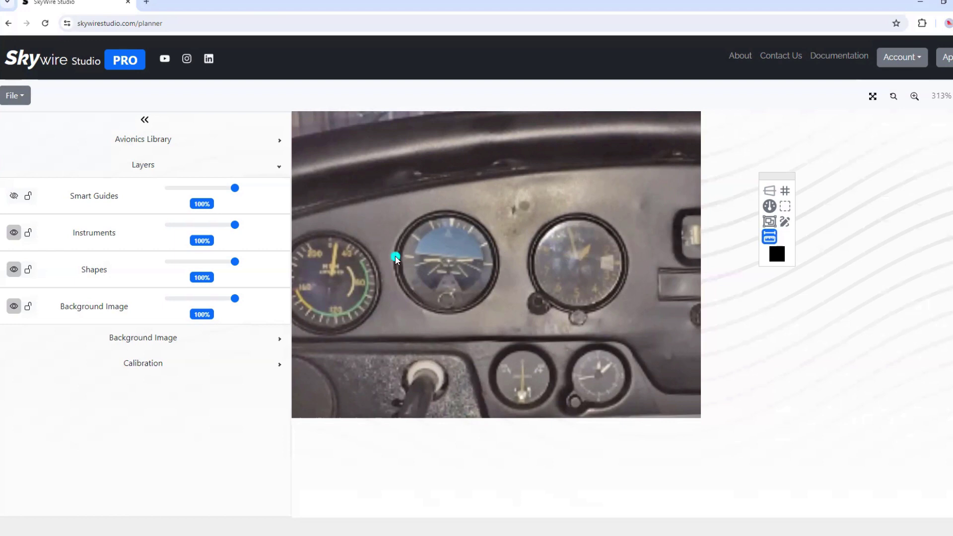
{"action": "left_click", "coordinate": [498, 269]}
{"action": "left_click", "coordinate": [177, 358]}
{"action": "type", "text": "3.125"}
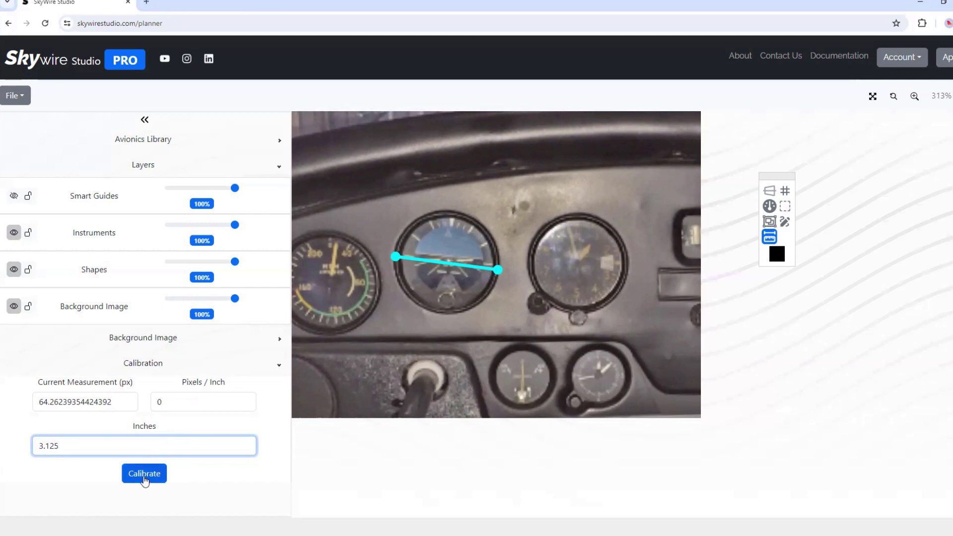
{"action": "left_click", "coordinate": [144, 479]}
{"action": "double_click", "coordinate": [159, 403]}
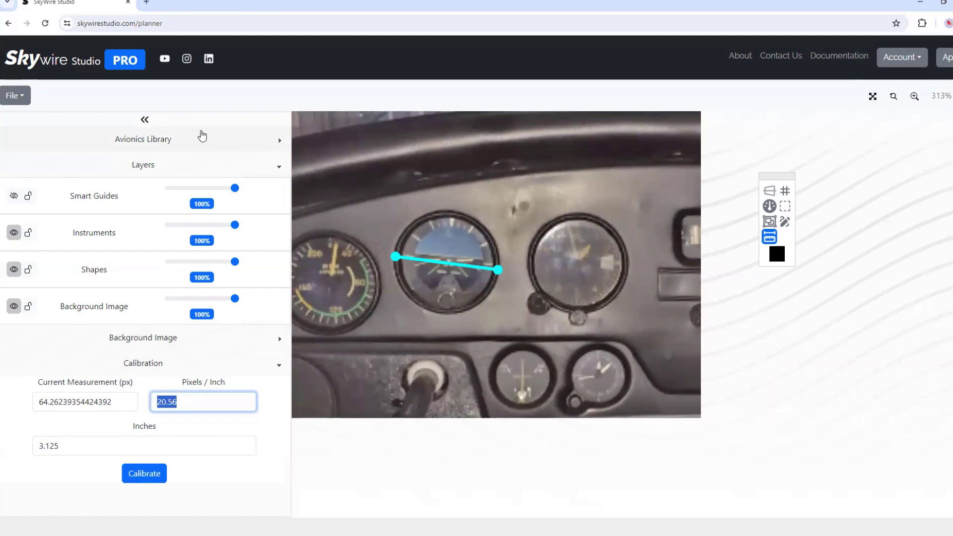
Step: Search the avionics library for "AV" and add the uAvionix AV-30 PFD to the design
{"action": "left_click", "coordinate": [160, 159]}
{"action": "left_click", "coordinate": [160, 140]}
{"action": "left_click", "coordinate": [148, 157]}
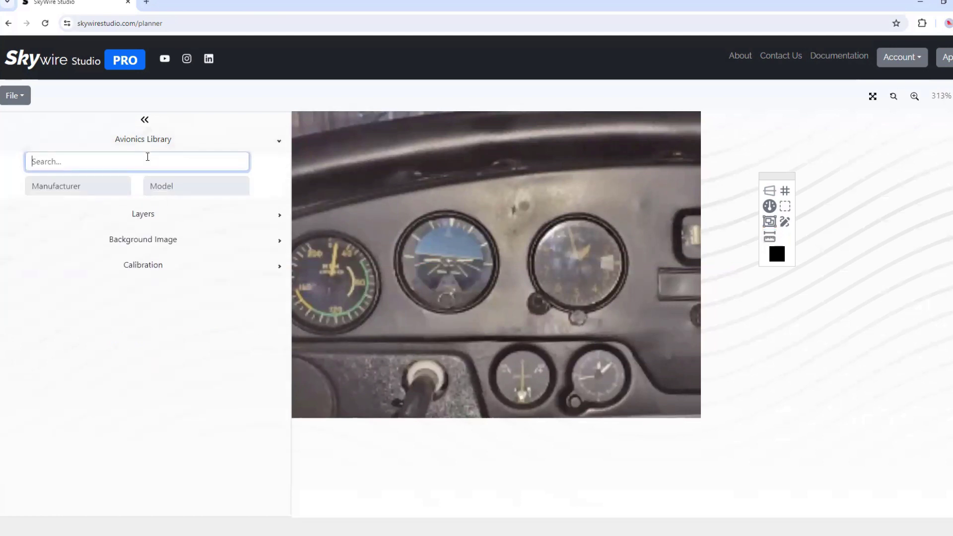
{"action": "type", "text": "AV"}
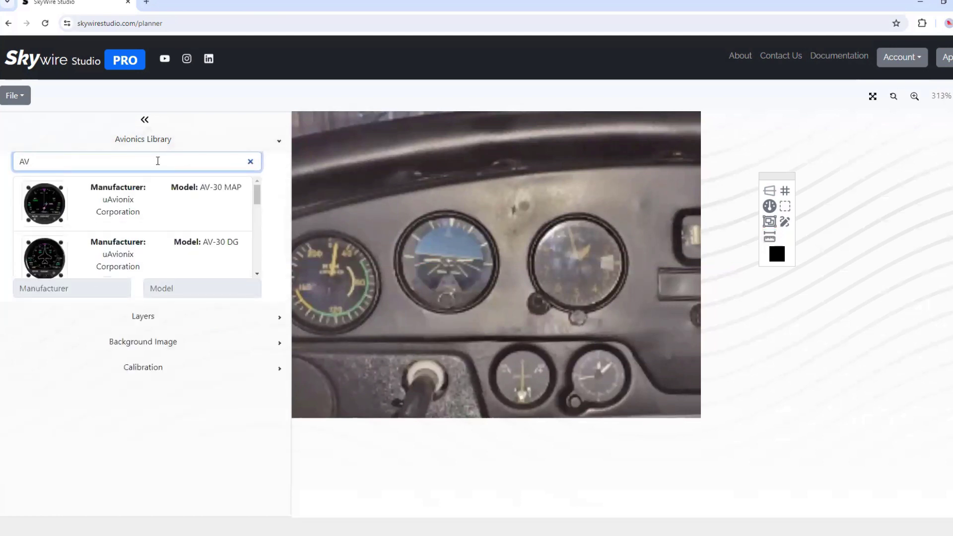
{"action": "scroll", "coordinate": [114, 201], "scroll_direction": "down", "scroll_amount": 1}
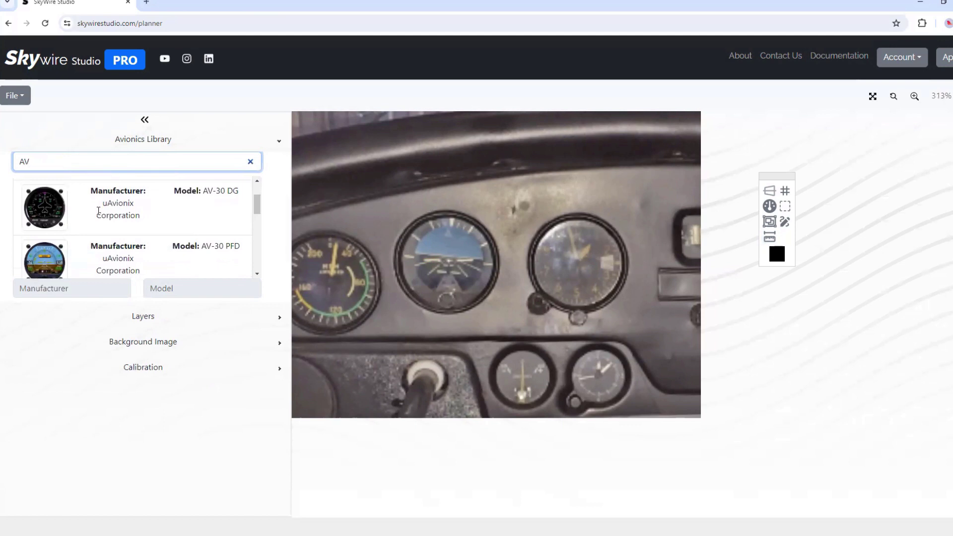
{"action": "scroll", "coordinate": [58, 218], "scroll_direction": "down", "scroll_amount": 1}
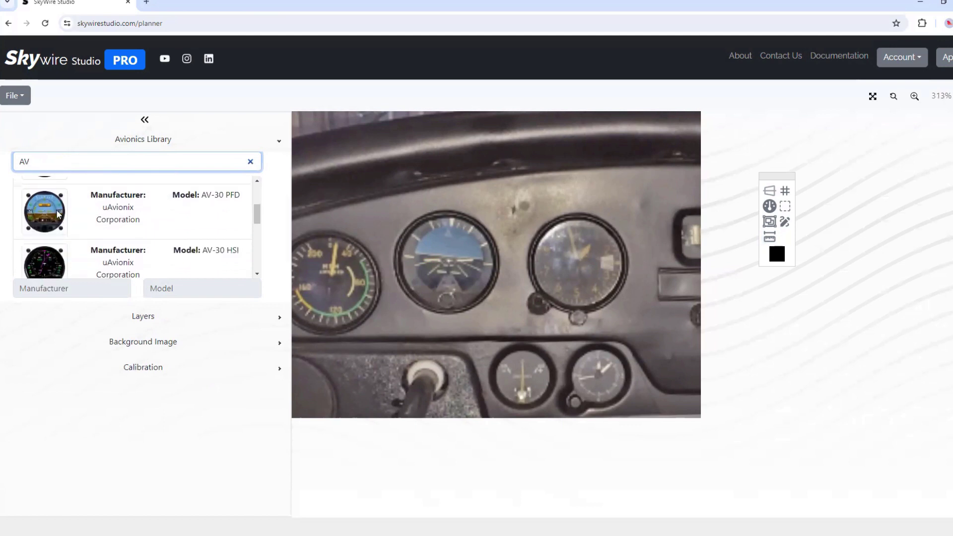
{"action": "left_click", "coordinate": [58, 217]}
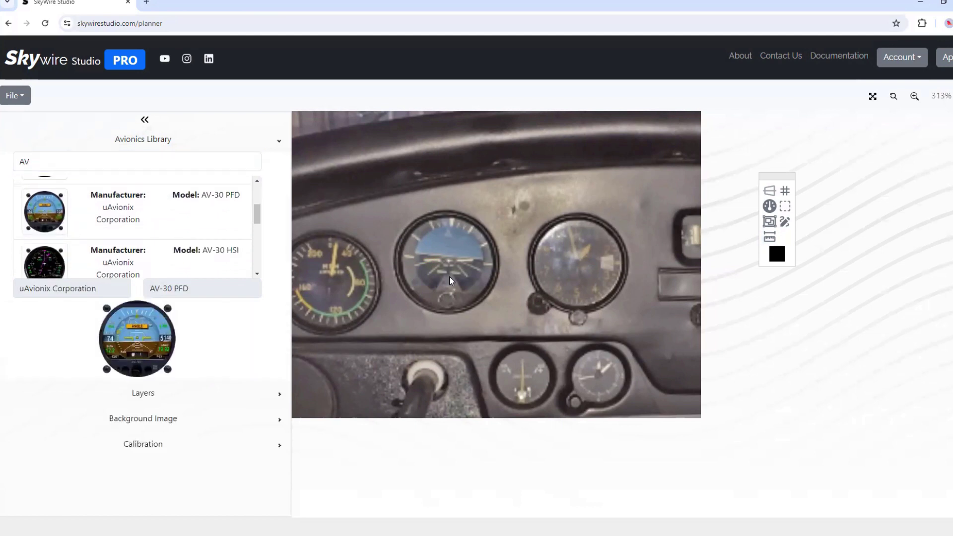
{"action": "left_click", "coordinate": [133, 350]}
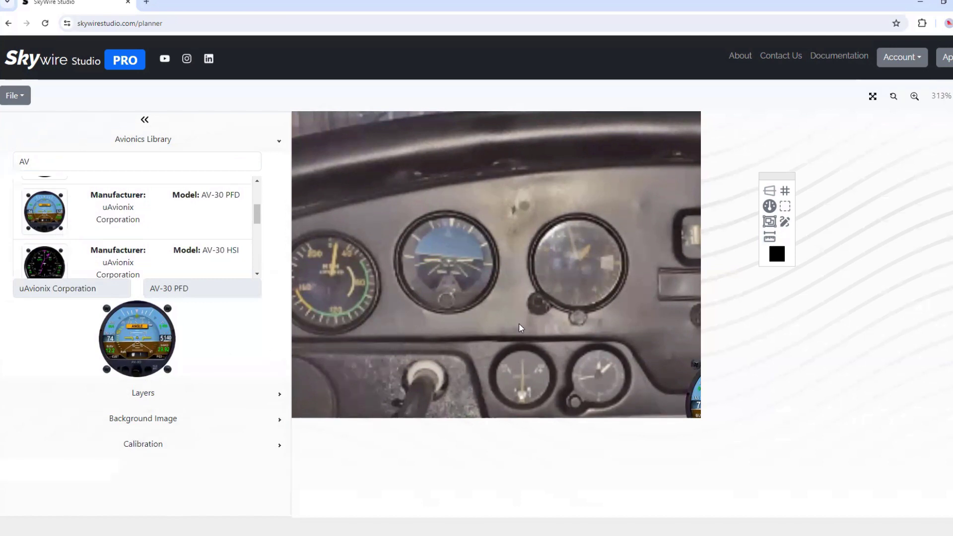
Step: Place the AV-30 PFD over the existing attitude indicator and set the Instruments layer's opacity to 100%
{"action": "scroll", "coordinate": [521, 323], "scroll_direction": "down", "scroll_amount": 3}
{"action": "left_click_drag", "start_coordinate": [631, 364], "coordinate": [481, 288]}
{"action": "scroll", "coordinate": [481, 288], "scroll_direction": "up", "scroll_amount": 2}
{"action": "scroll", "coordinate": [481, 288], "scroll_direction": "up", "scroll_amount": 1}
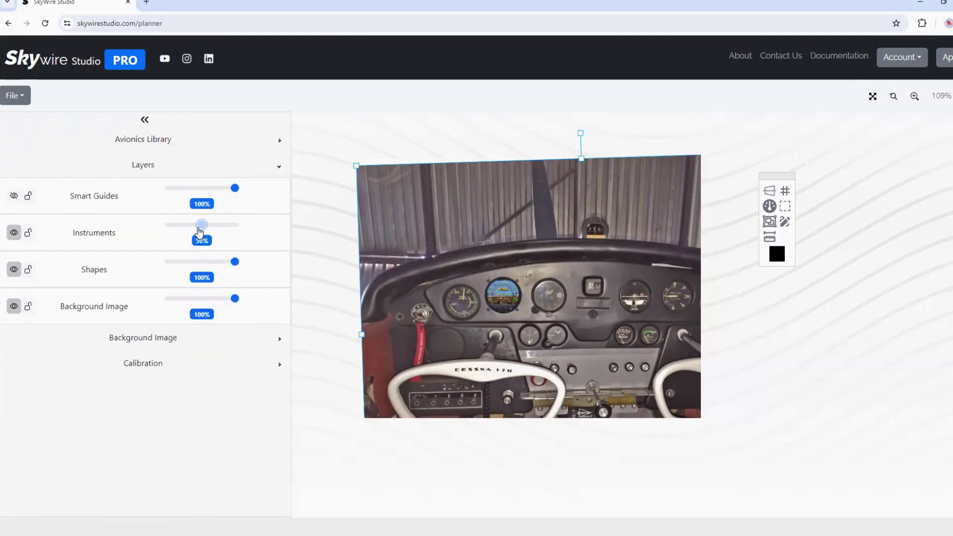
{"action": "left_click_drag", "start_coordinate": [202, 225], "coordinate": [258, 234]}
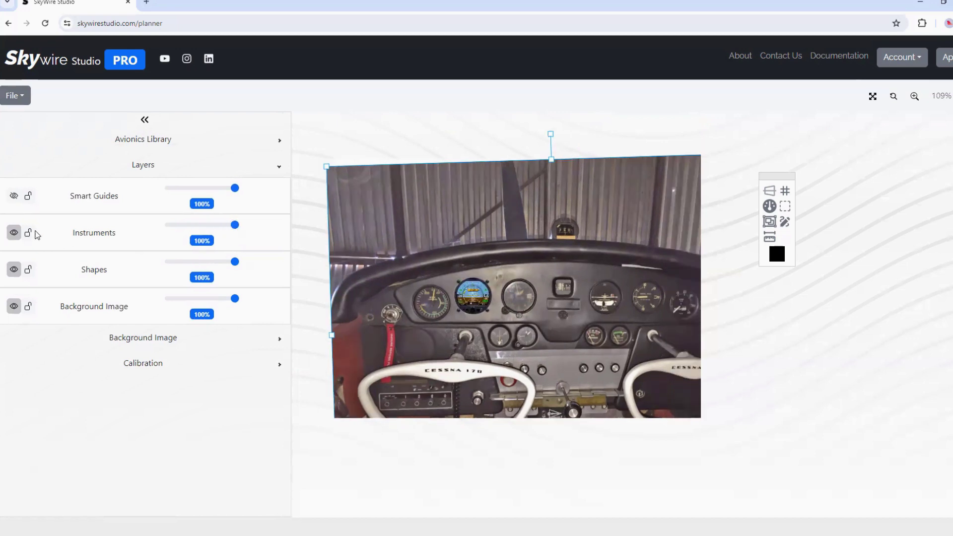
Step: Hide the Instruments layer and start drawing a freeform shape with a dark grey fill over the panel photo
{"action": "left_click", "coordinate": [13, 234]}
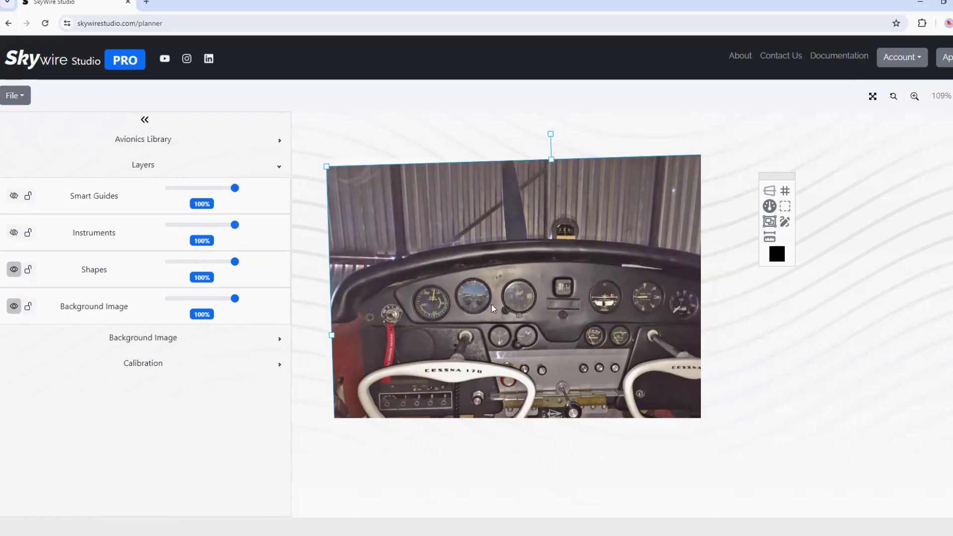
{"action": "left_click_drag", "start_coordinate": [492, 305], "coordinate": [349, 276]}
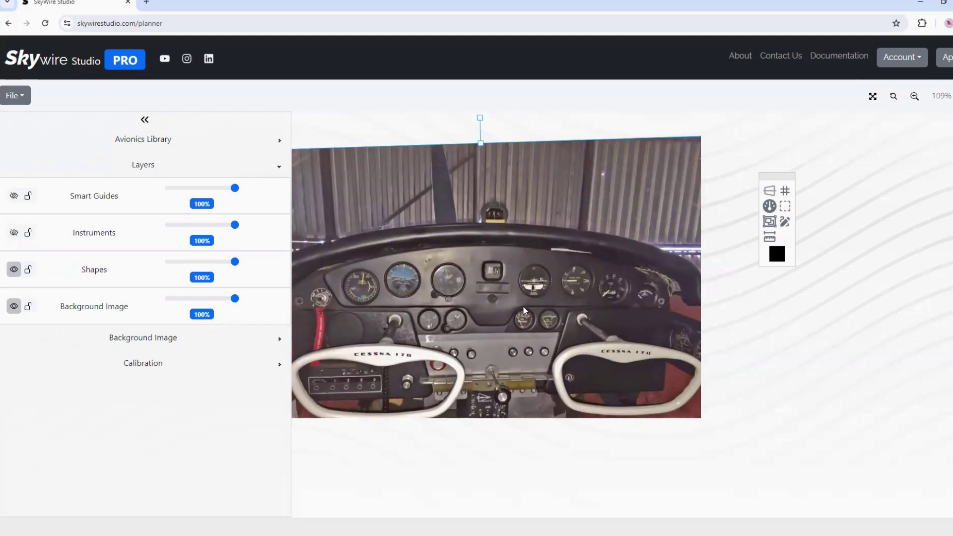
{"action": "scroll", "coordinate": [618, 270], "scroll_direction": "up", "scroll_amount": 5}
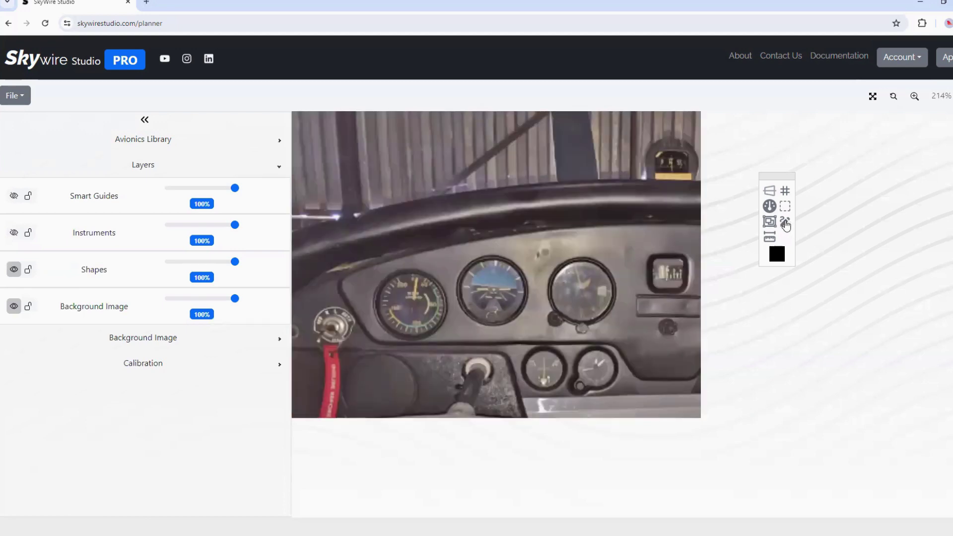
{"action": "left_click", "coordinate": [786, 222]}
{"action": "mouse_move", "coordinate": [779, 313]}
{"action": "left_mouse_down"}
{"action": "mouse_move", "coordinate": [763, 319]}
{"action": "mouse_move", "coordinate": [759, 303]}
{"action": "mouse_move", "coordinate": [760, 313]}
{"action": "left_mouse_up"}
{"action": "scroll", "coordinate": [388, 284], "scroll_direction": "down", "scroll_amount": 2}
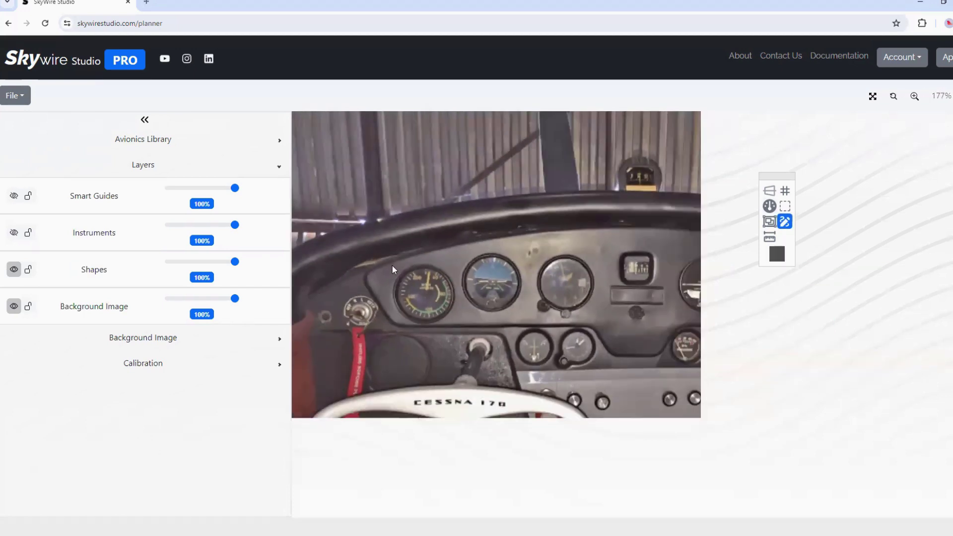
Step: Trace the panel's upper edge as a curve from above the airspeed indicator to the centre above the radio compass
{"action": "left_click", "coordinate": [373, 267]}
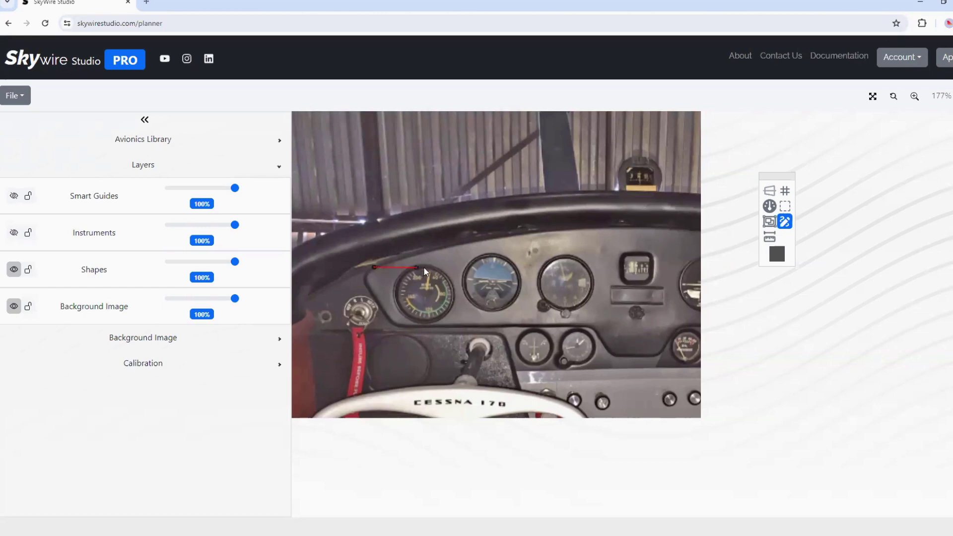
{"action": "scroll", "coordinate": [591, 234], "scroll_direction": "down", "scroll_amount": 3}
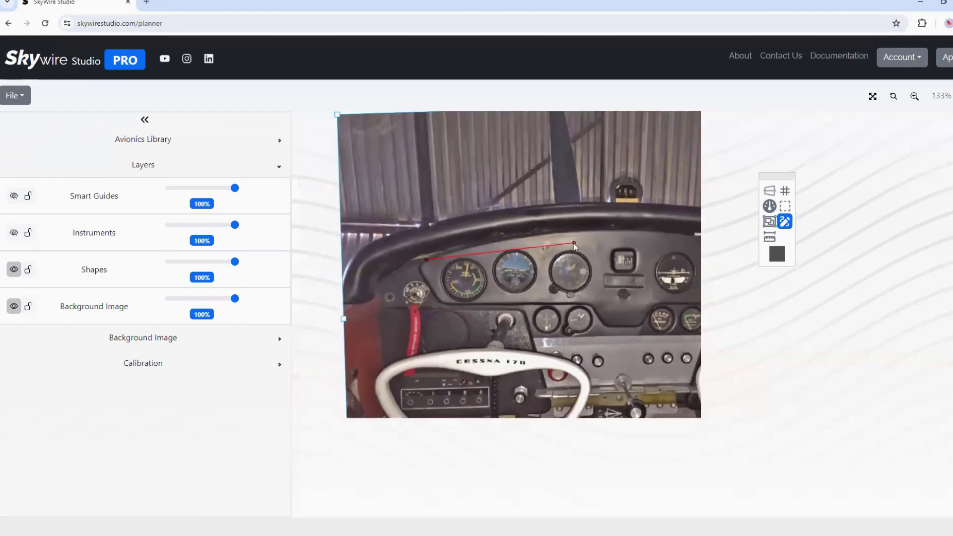
{"action": "scroll", "coordinate": [619, 239], "scroll_direction": "up", "scroll_amount": 6}
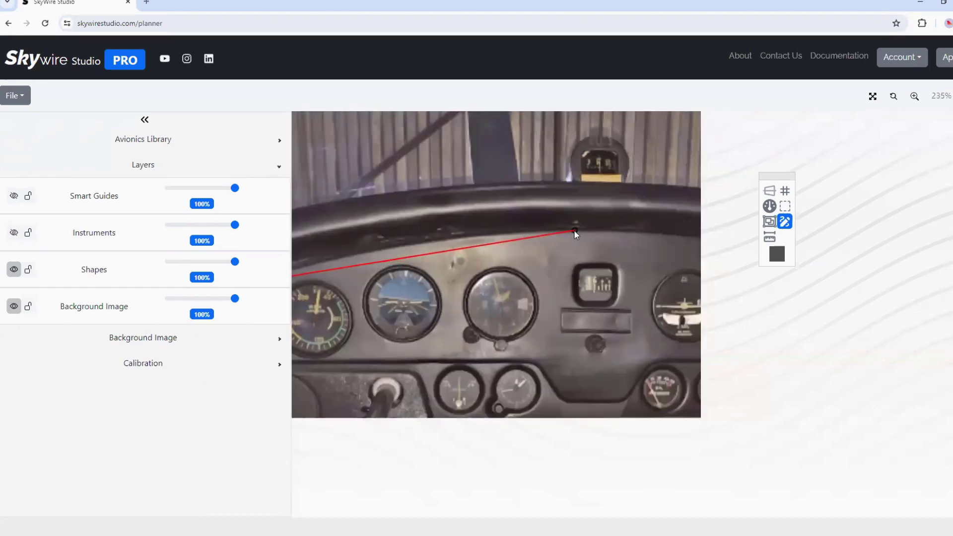
{"action": "scroll", "coordinate": [571, 234], "scroll_direction": "down", "scroll_amount": 5}
{"action": "scroll", "coordinate": [568, 238], "scroll_direction": "up", "scroll_amount": 3}
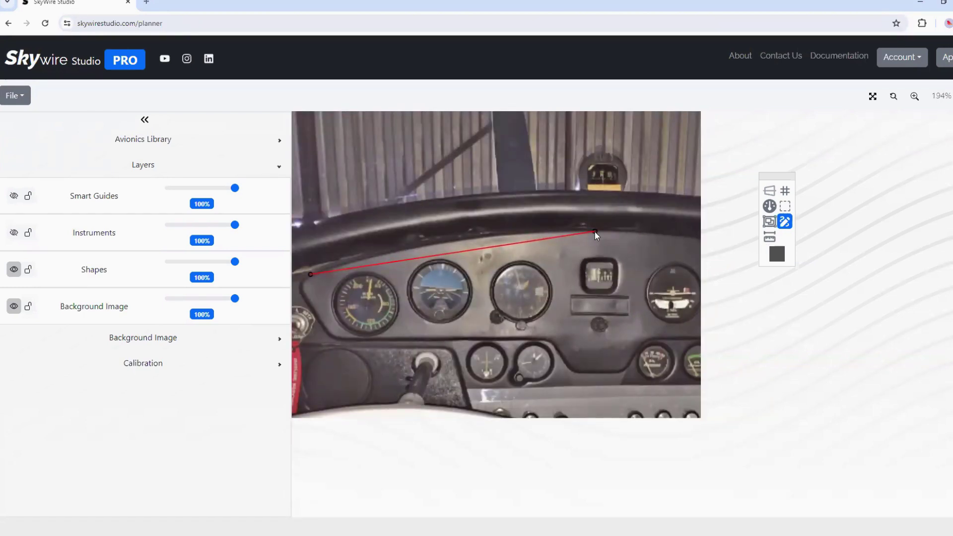
{"action": "left_click_drag", "start_coordinate": [595, 231], "coordinate": [430, 236]}
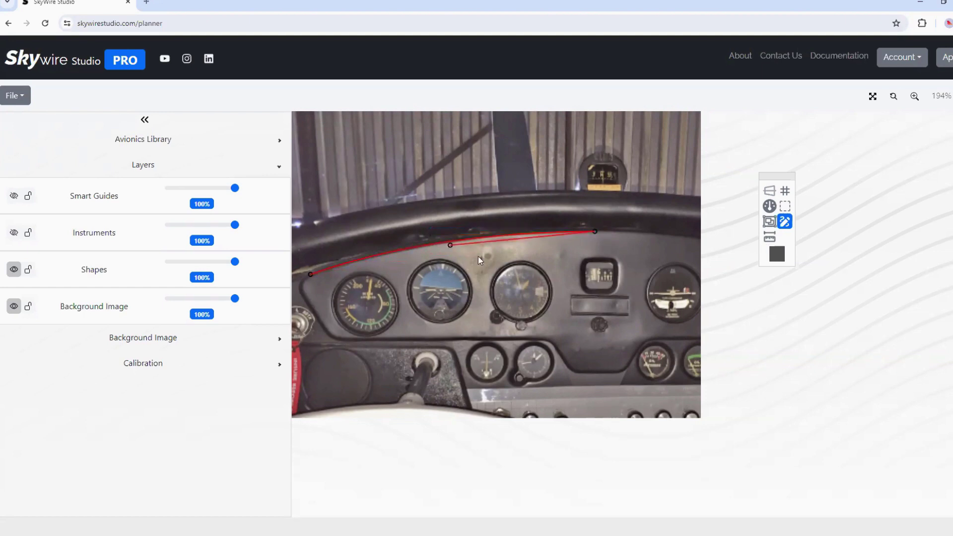
Step: Continue the outline along the upper edge, around the tachometer end, and back along the lower edge above the engine gauges
{"action": "scroll", "coordinate": [640, 263], "scroll_direction": "down", "scroll_amount": 4}
{"action": "scroll", "coordinate": [642, 265], "scroll_direction": "up", "scroll_amount": 2}
{"action": "scroll", "coordinate": [643, 266], "scroll_direction": "up", "scroll_amount": 3}
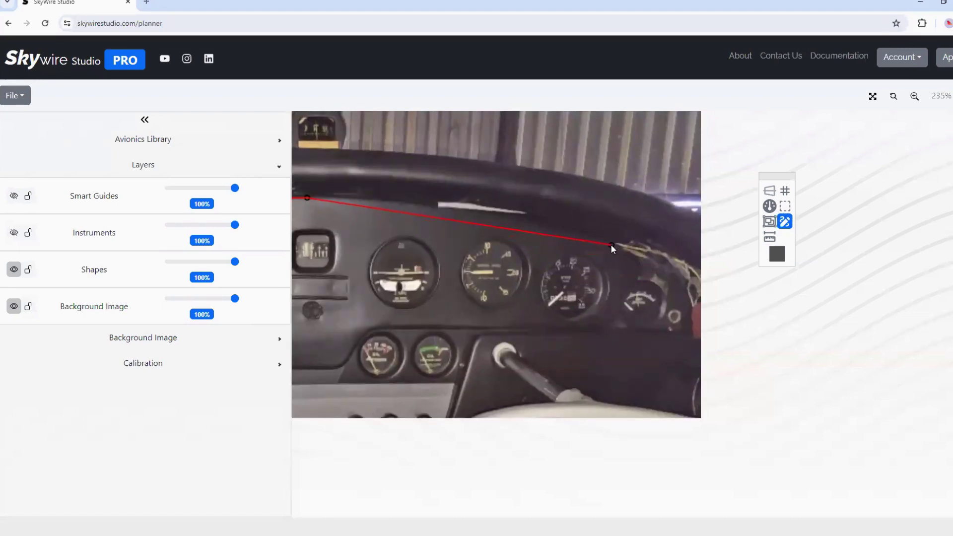
{"action": "left_click_drag", "start_coordinate": [611, 245], "coordinate": [431, 202]}
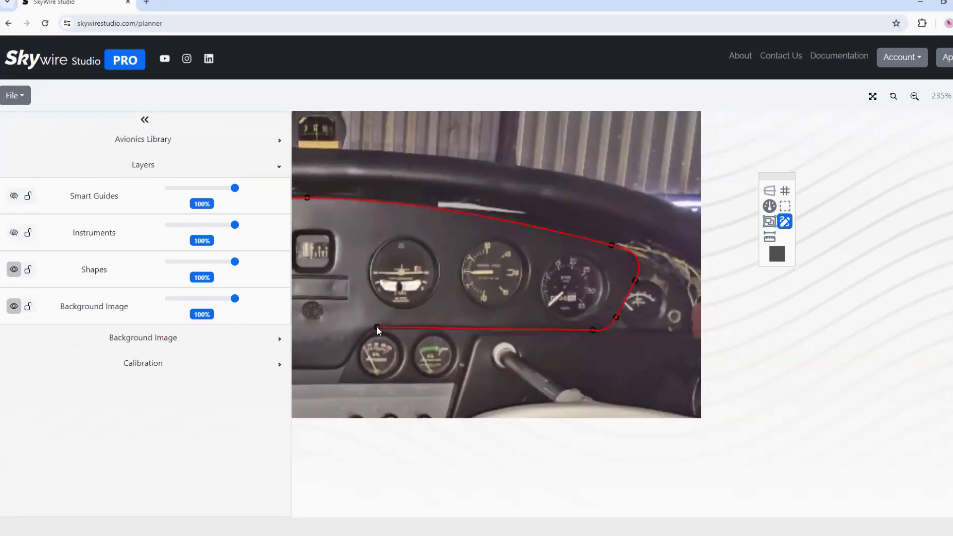
{"action": "left_click", "coordinate": [423, 314]}
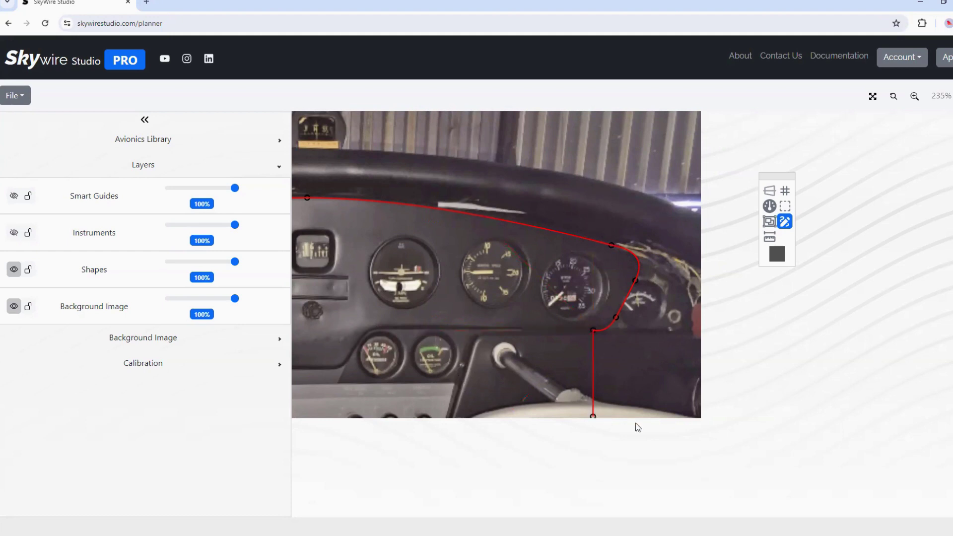
{"action": "left_click_drag", "start_coordinate": [359, 333], "coordinate": [357, 332]}
Step: Trace the centre notch and the remaining lower edge with rounded corners, then close the inner panel shape
{"action": "scroll", "coordinate": [427, 349], "scroll_direction": "up", "scroll_amount": 3}
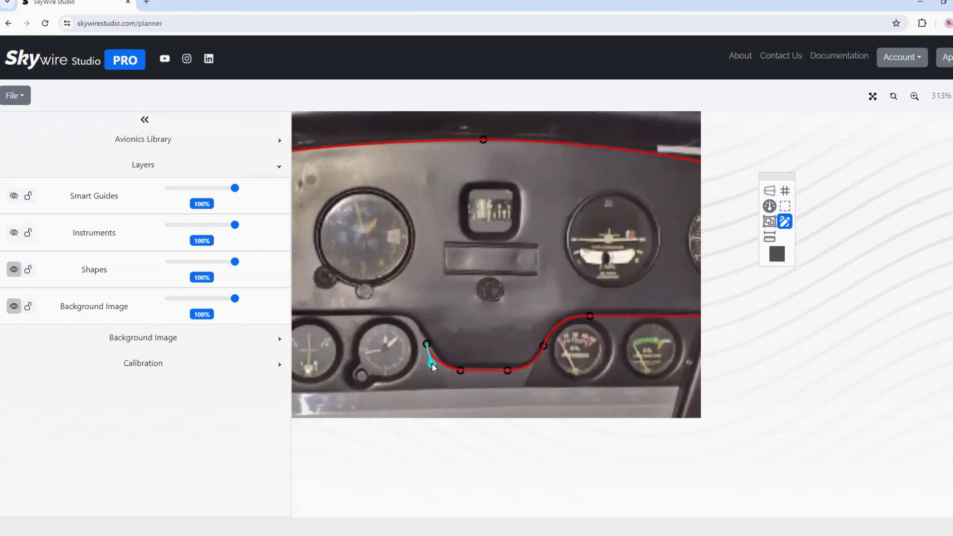
{"action": "left_click_drag", "start_coordinate": [383, 313], "coordinate": [412, 311]}
{"action": "key", "text": "ctrl+z"}
{"action": "key", "text": "ctrl+z"}
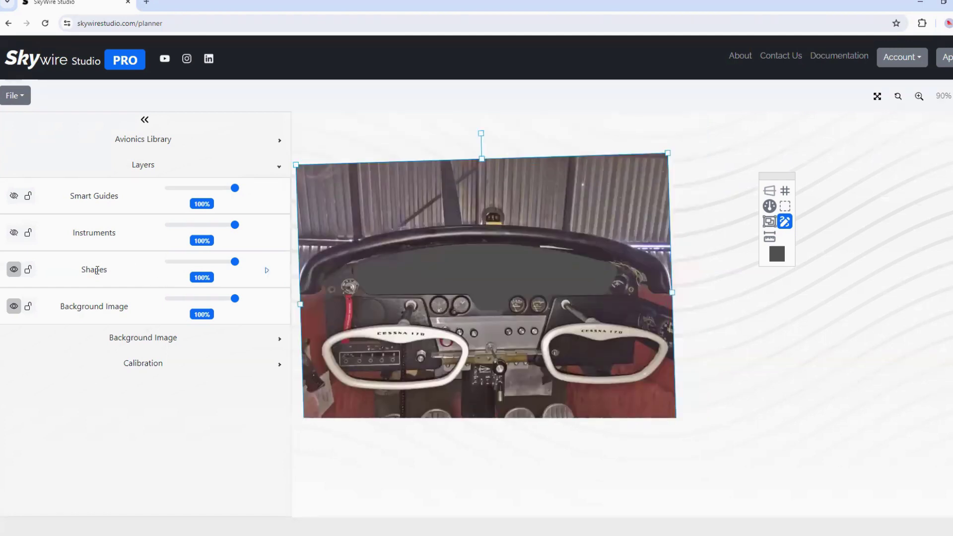
Step: Check the new shape by toggling the Shapes layer's visibility, expanding its sublayers and testing the sublayer's opacity
{"action": "left_click", "coordinate": [15, 270]}
{"action": "left_click", "coordinate": [14, 270]}
{"action": "left_click", "coordinate": [267, 270]}
{"action": "mouse_move", "coordinate": [228, 304]}
{"action": "left_mouse_down"}
{"action": "mouse_move", "coordinate": [213, 305]}
{"action": "mouse_move", "coordinate": [236, 301]}
{"action": "left_mouse_up"}
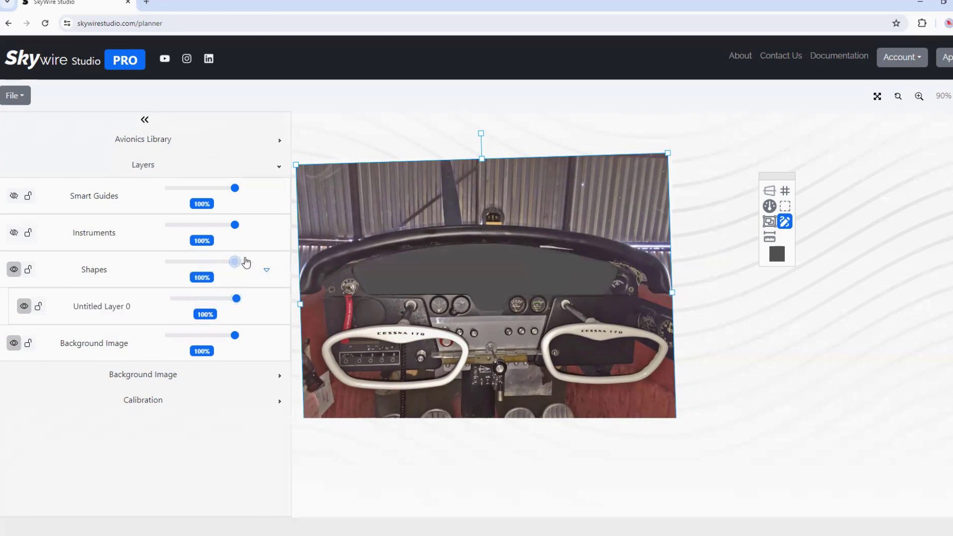
Step: Rename the new shape to Outer Panel Overlay and hide it
{"action": "right_click", "coordinate": [423, 263]}
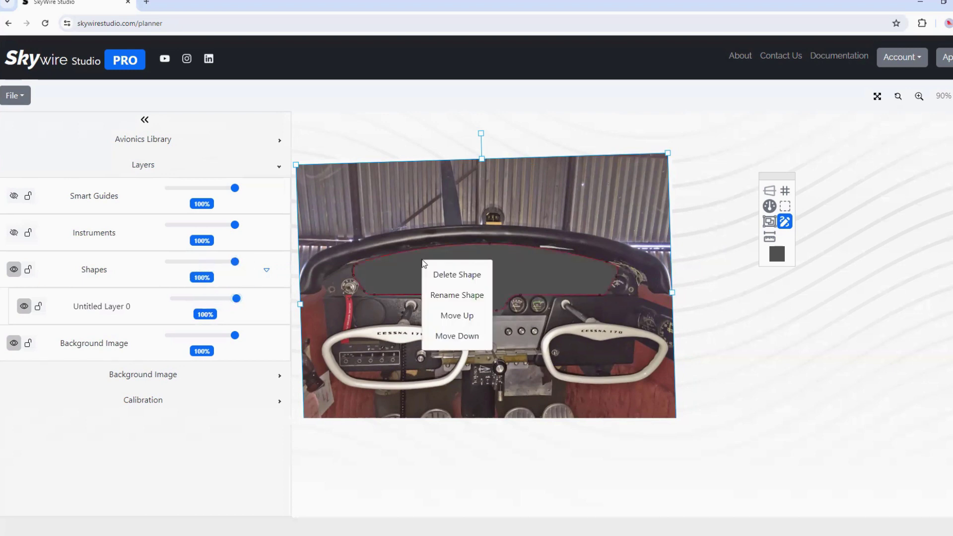
{"action": "left_click", "coordinate": [456, 295]}
{"action": "left_click", "coordinate": [438, 113]}
{"action": "key", "text": "ctrl+a"}
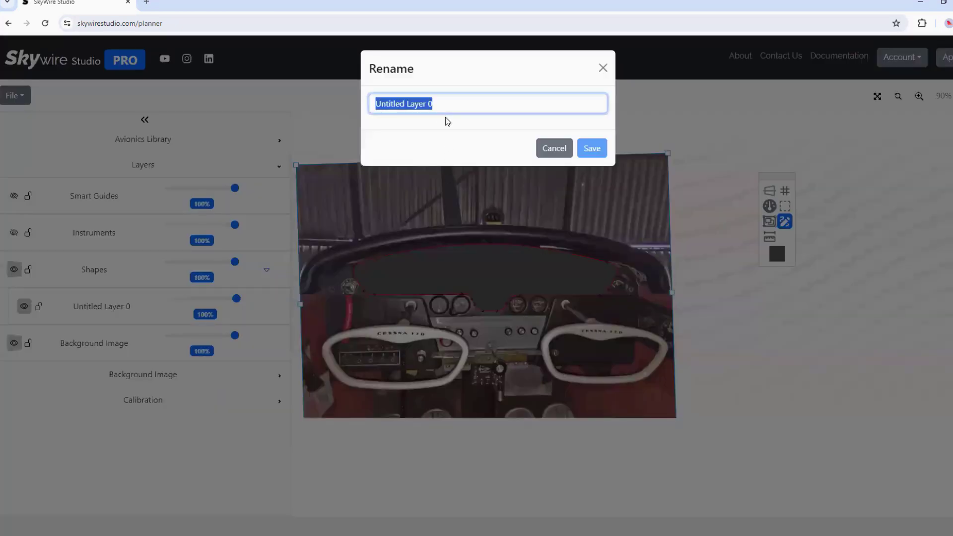
{"action": "type", "text": "Outer Panel Overlay"}
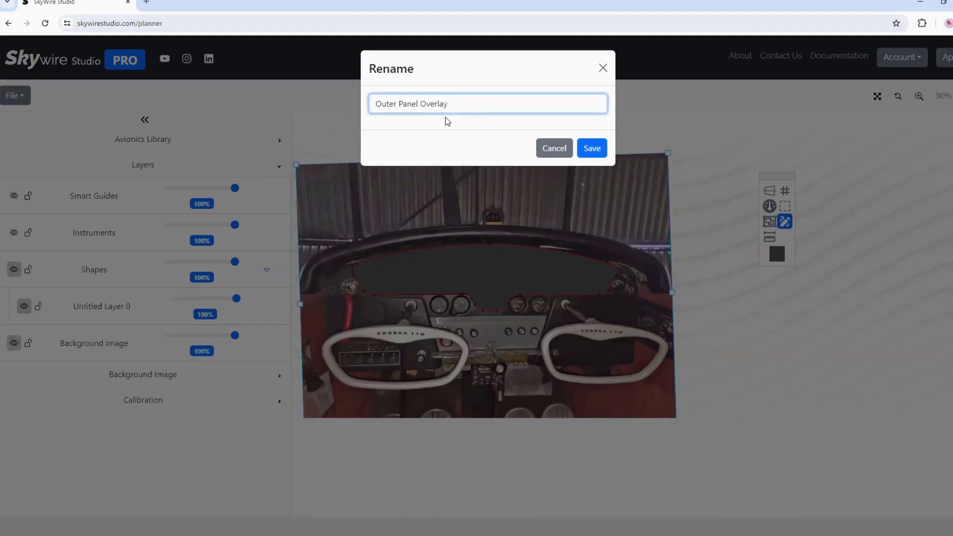
{"action": "left_click", "coordinate": [592, 148]}
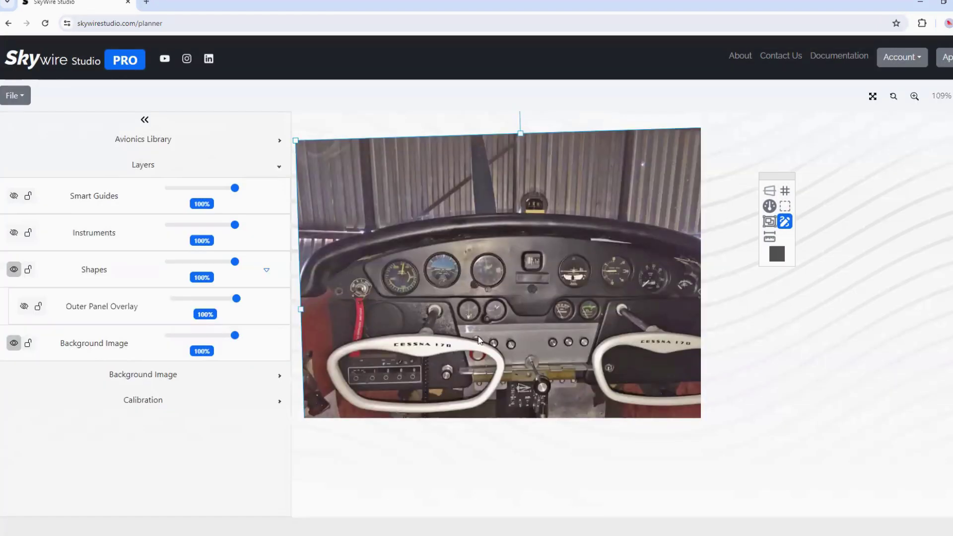
Step: Using a darker grey fill, trace a second shape along the outer panel's upper edge, right end and right lower edge
{"action": "scroll", "coordinate": [479, 341], "scroll_direction": "up", "scroll_amount": 3}
{"action": "left_click", "coordinate": [608, 224]}
{"action": "scroll", "coordinate": [589, 264], "scroll_direction": "down", "scroll_amount": 5}
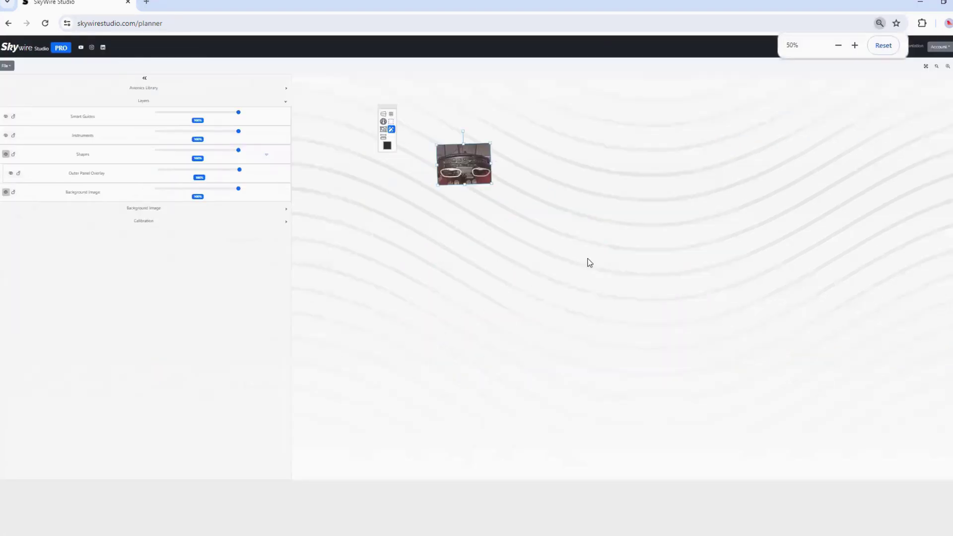
{"action": "scroll", "coordinate": [684, 320], "scroll_direction": "up", "scroll_amount": 5}
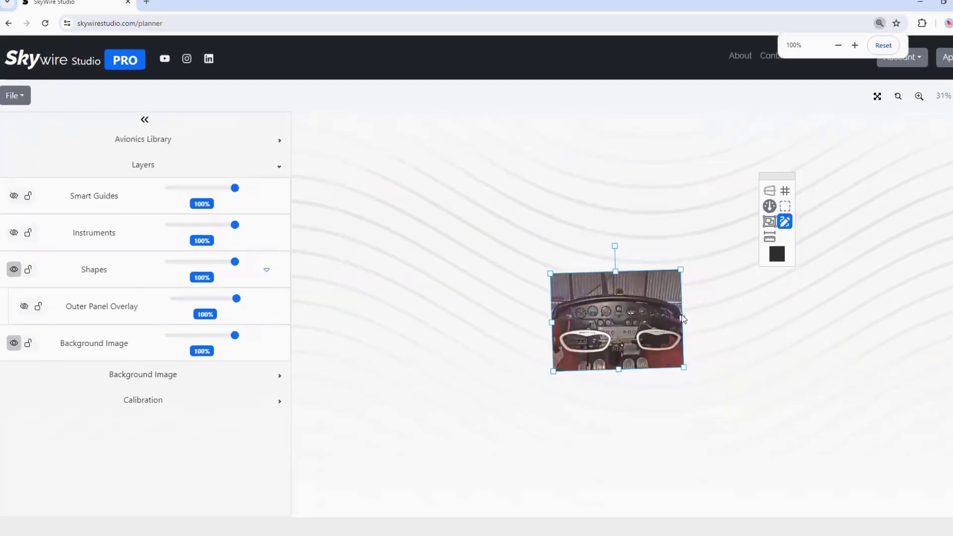
{"action": "scroll", "coordinate": [684, 320], "scroll_direction": "up", "scroll_amount": 10}
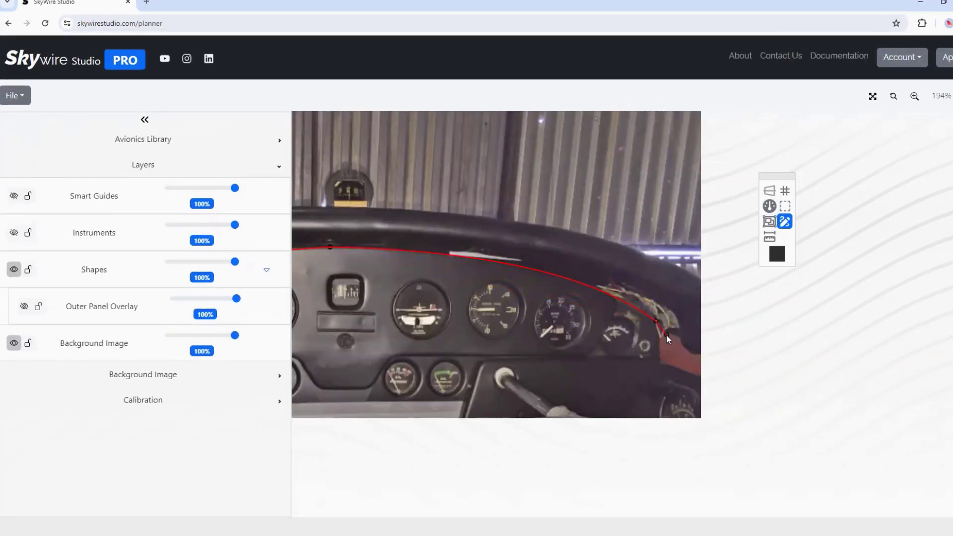
{"action": "left_click", "coordinate": [660, 356]}
{"action": "left_click", "coordinate": [486, 361]}
Step: Continue the outline down the right side of the centre section to its lower corner beside the control yoke
{"action": "scroll", "coordinate": [477, 365], "scroll_direction": "down", "scroll_amount": 4}
{"action": "scroll", "coordinate": [475, 393], "scroll_direction": "up", "scroll_amount": 6}
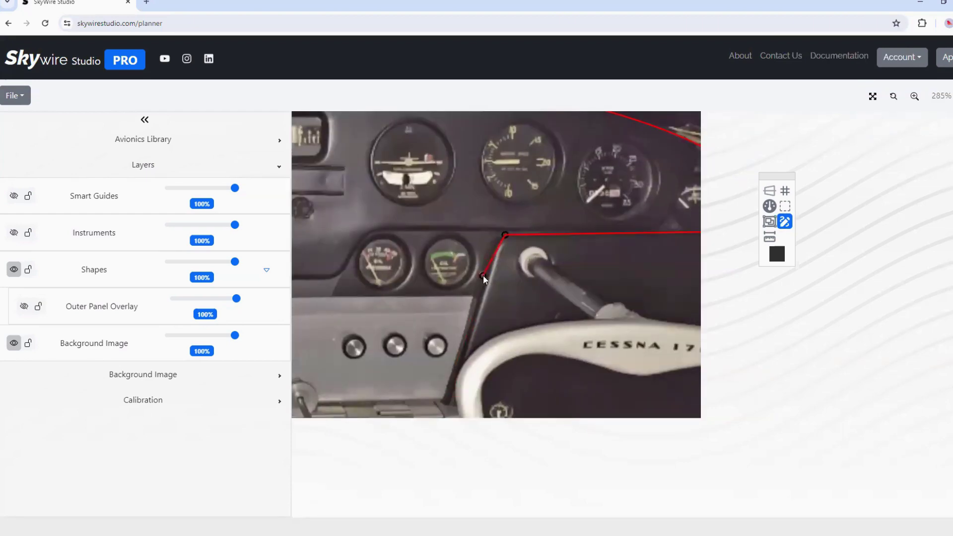
{"action": "left_click", "coordinate": [483, 275]}
{"action": "scroll", "coordinate": [435, 404], "scroll_direction": "down", "scroll_amount": 5}
{"action": "scroll", "coordinate": [456, 365], "scroll_direction": "up", "scroll_amount": 5}
{"action": "left_click", "coordinate": [457, 365]}
{"action": "scroll", "coordinate": [457, 365], "scroll_direction": "down", "scroll_amount": 6}
{"action": "scroll", "coordinate": [443, 364], "scroll_direction": "up", "scroll_amount": 5}
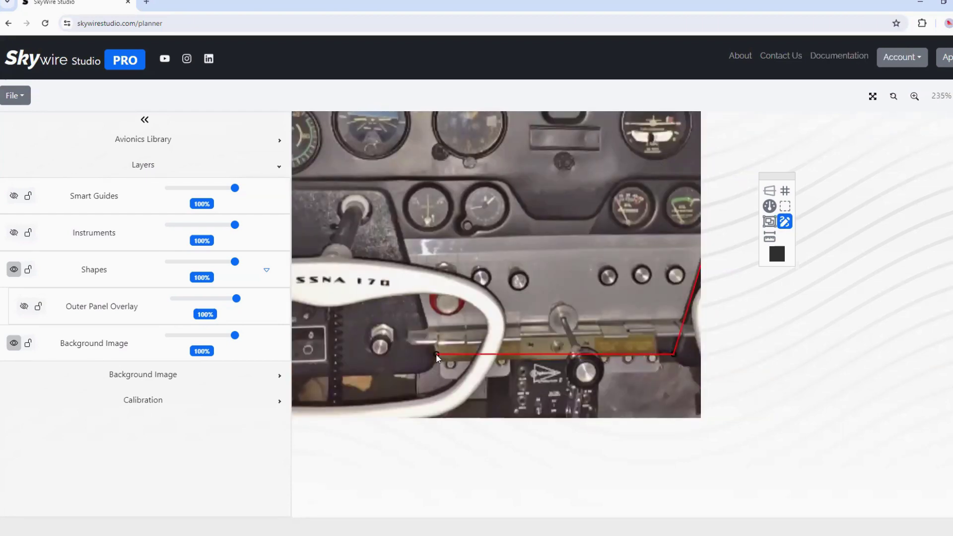
Step: Complete and close the outline up the centre section's left side and around the panel's left end, then move the shape down one level
{"action": "left_click", "coordinate": [389, 191]}
{"action": "scroll", "coordinate": [388, 184], "scroll_direction": "down", "scroll_amount": 6}
{"action": "scroll", "coordinate": [348, 182], "scroll_direction": "up", "scroll_amount": 6}
{"action": "left_click", "coordinate": [400, 212]}
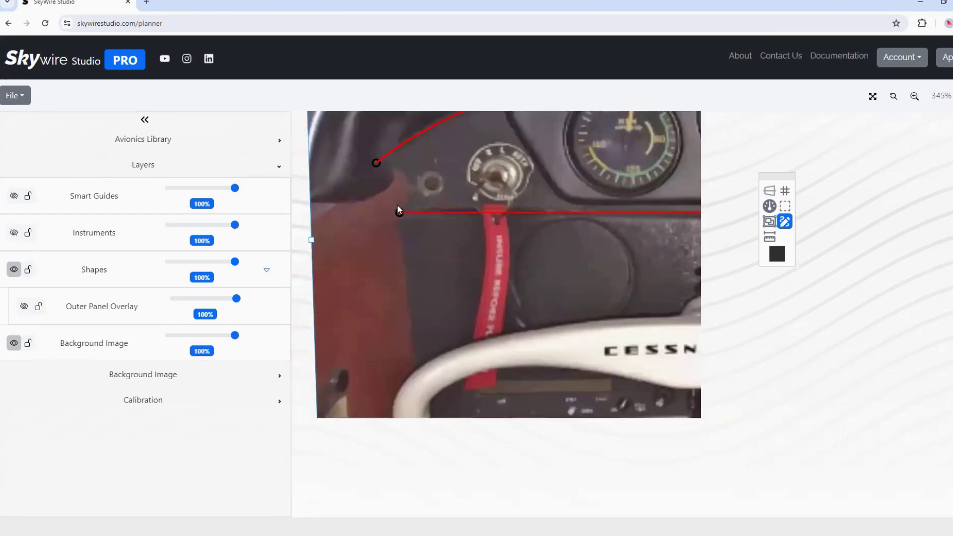
{"action": "left_click", "coordinate": [350, 191]}
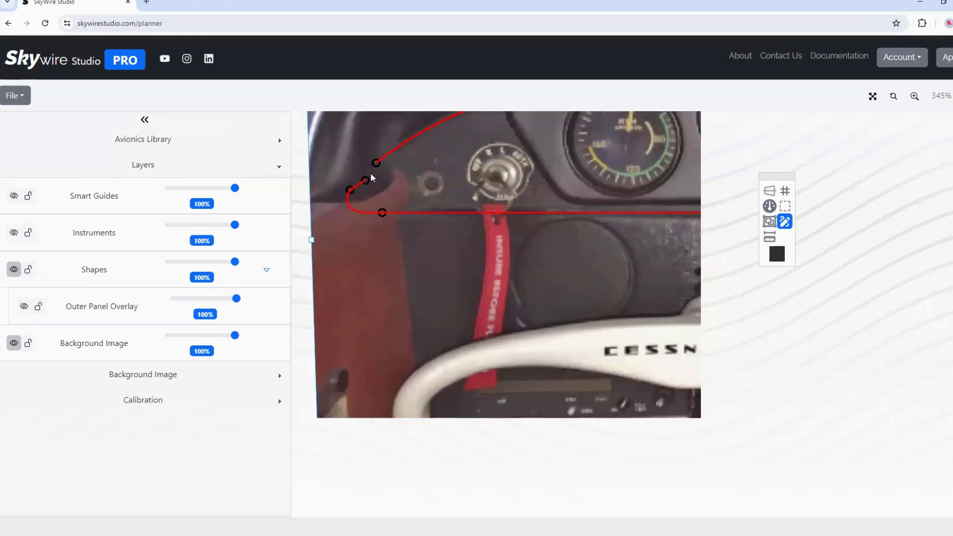
{"action": "left_click", "coordinate": [376, 165]}
{"action": "scroll", "coordinate": [422, 214], "scroll_direction": "down", "scroll_amount": 8}
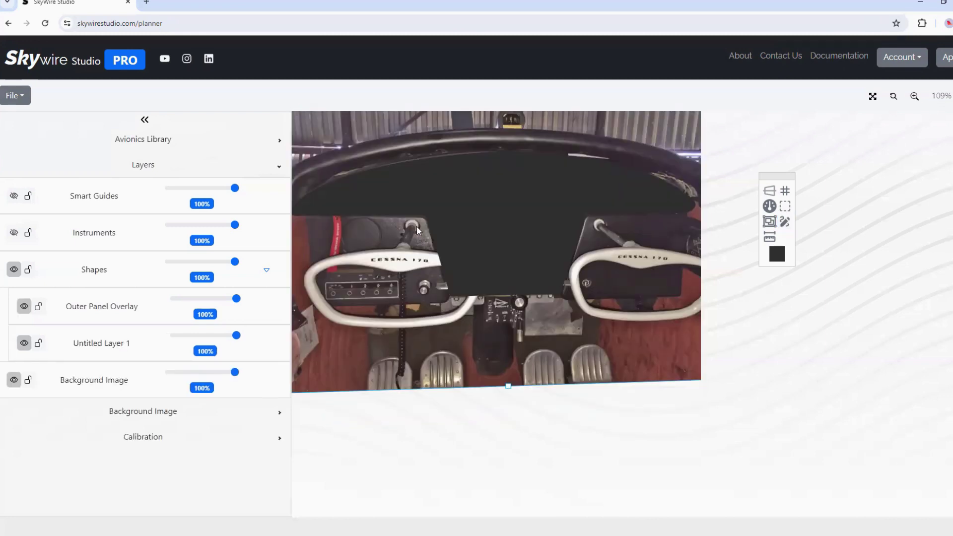
{"action": "right_click", "coordinate": [520, 236]}
{"action": "left_click", "coordinate": [544, 307]}
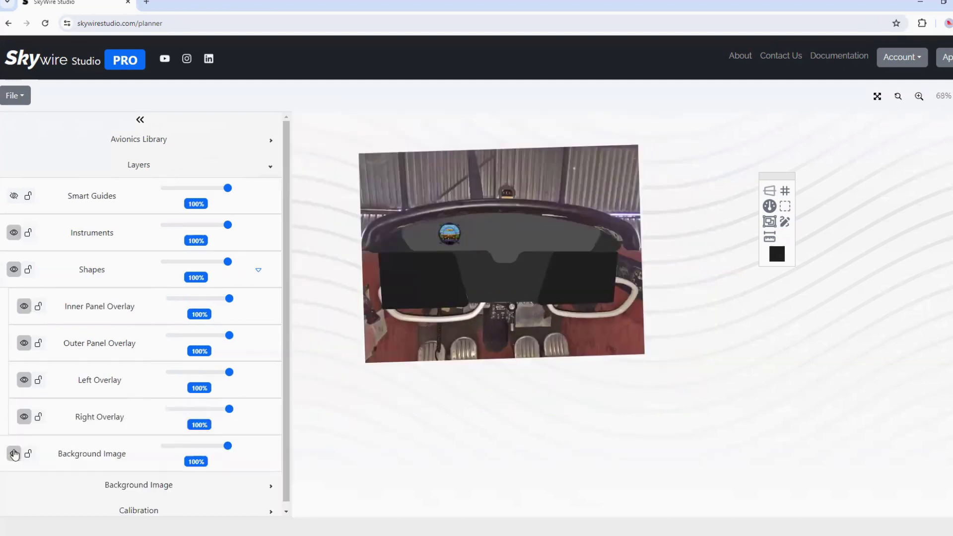
Step: Hide the Background Image layer and inspect the edges between the outer panel and right overlays for gaps
{"action": "left_click", "coordinate": [14, 454]}
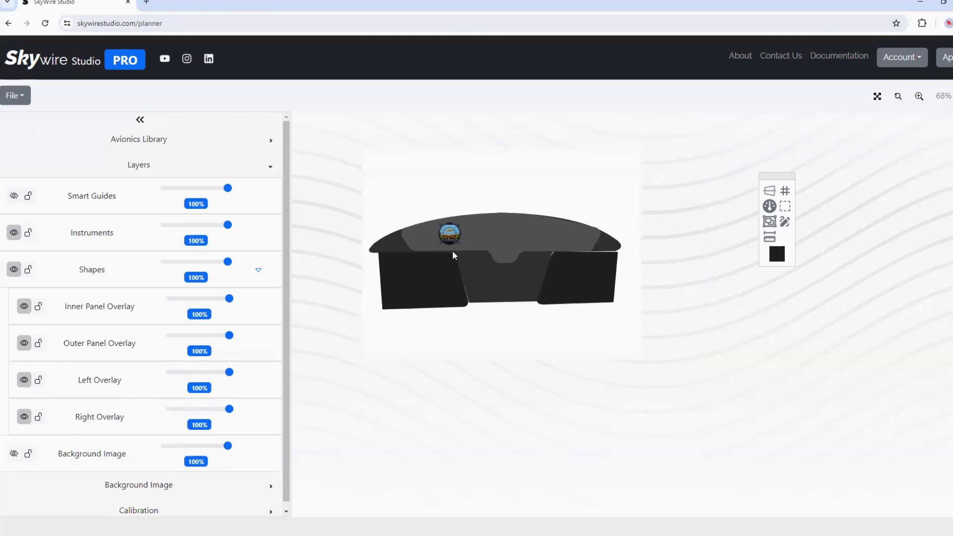
{"action": "scroll", "coordinate": [547, 262], "scroll_direction": "up", "scroll_amount": 3}
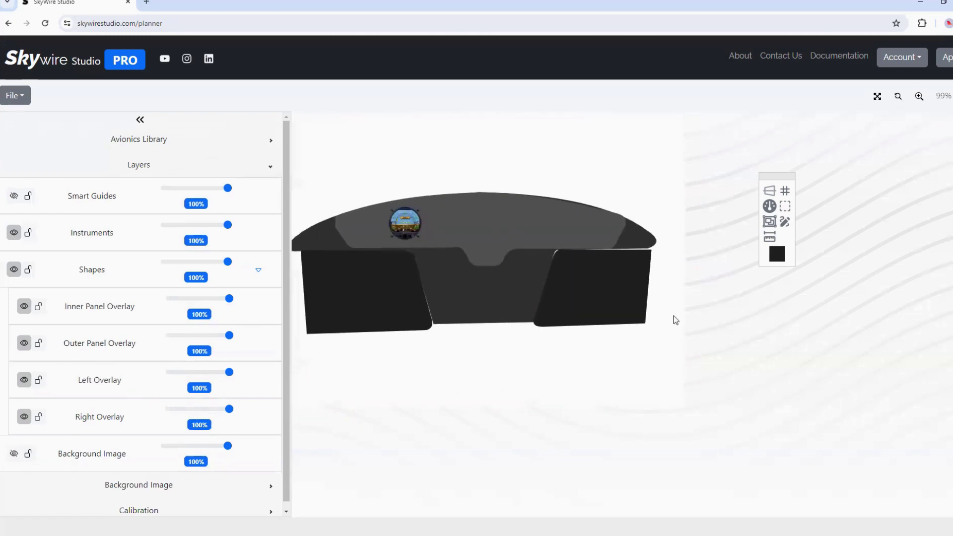
{"action": "scroll", "coordinate": [598, 262], "scroll_direction": "up", "scroll_amount": 6}
{"action": "scroll", "coordinate": [598, 263], "scroll_direction": "up", "scroll_amount": 4}
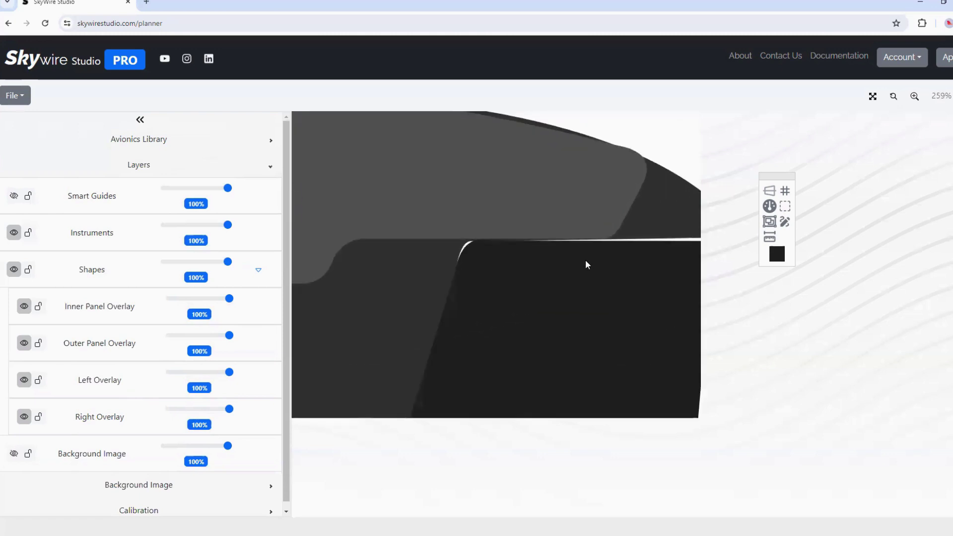
{"action": "scroll", "coordinate": [588, 264], "scroll_direction": "down", "scroll_amount": 8}
{"action": "scroll", "coordinate": [604, 250], "scroll_direction": "up", "scroll_amount": 6}
Step: Adjust the right overlay's upper corner points and curve so its edge meets the outer panel shape
{"action": "left_click", "coordinate": [555, 277]}
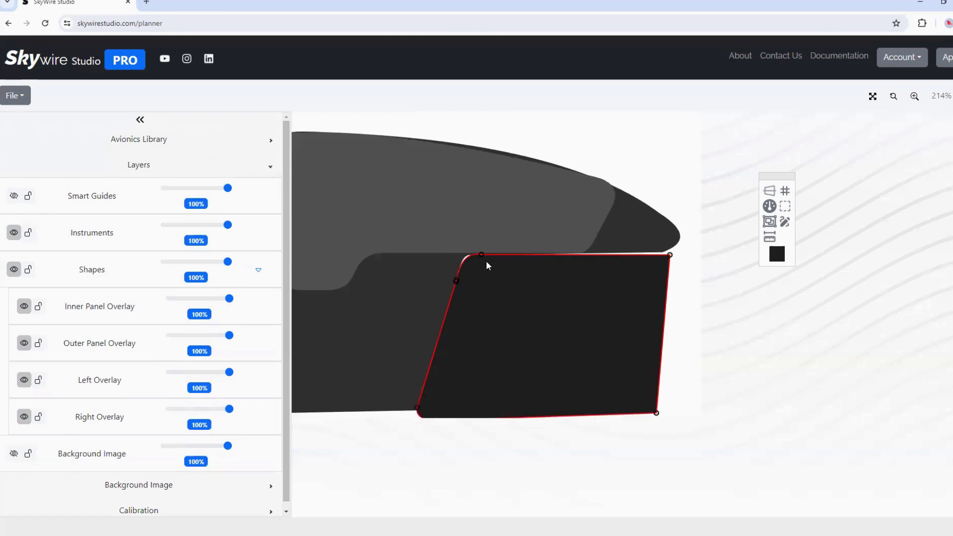
{"action": "scroll", "coordinate": [479, 248], "scroll_direction": "up", "scroll_amount": 8}
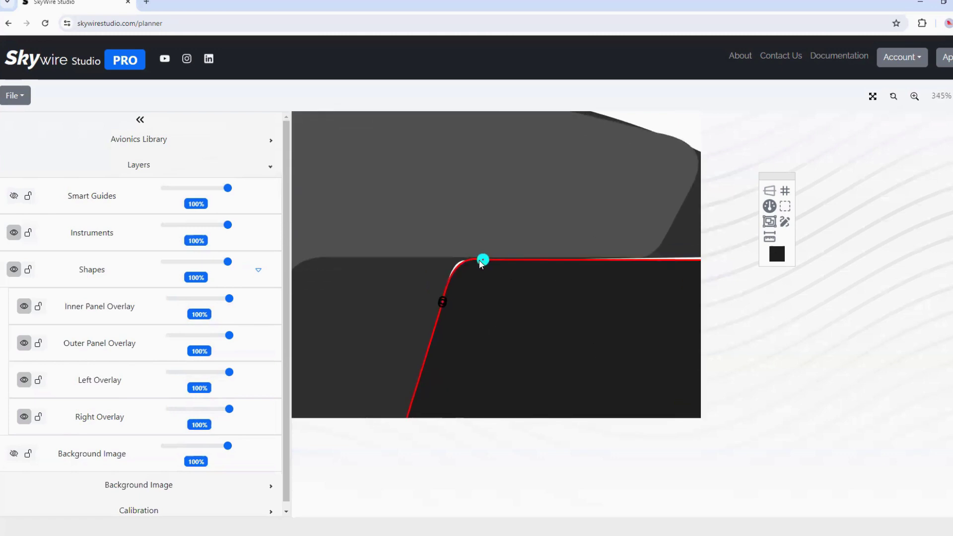
{"action": "scroll", "coordinate": [502, 302], "scroll_direction": "down", "scroll_amount": 10}
{"action": "scroll", "coordinate": [632, 292], "scroll_direction": "up", "scroll_amount": 7}
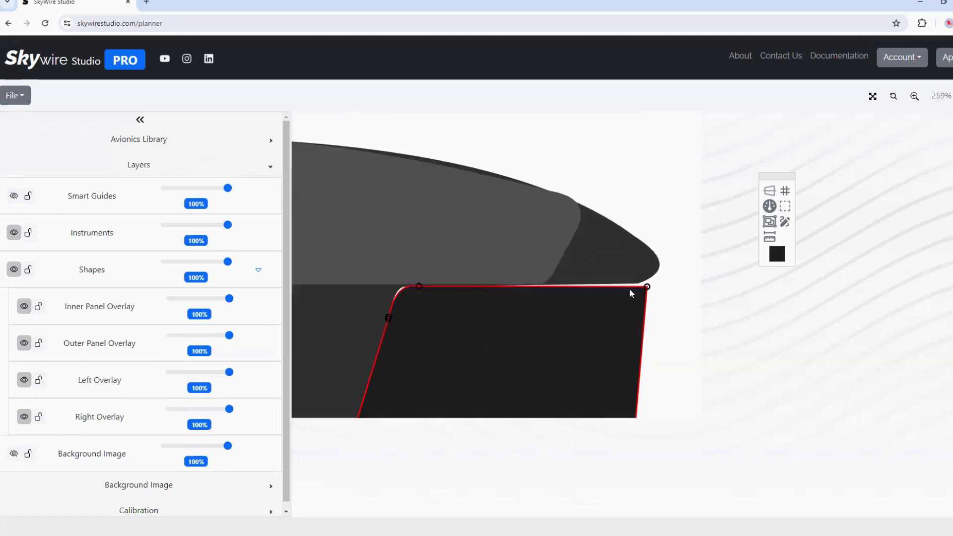
{"action": "left_click", "coordinate": [312, 322]}
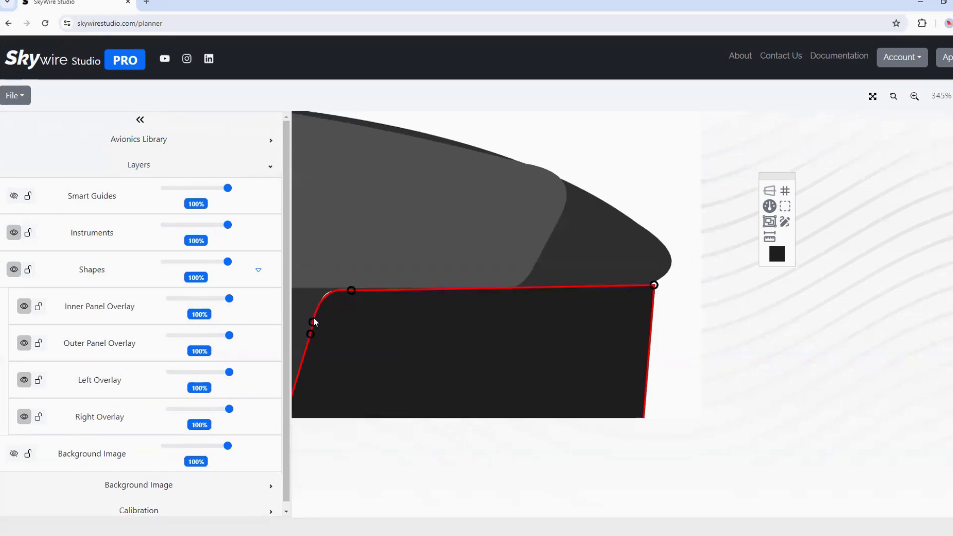
Step: Reshape the rounding at the right overlay's upper inner corner by moving its curve point
{"action": "left_click_drag", "start_coordinate": [352, 290], "coordinate": [318, 282]}
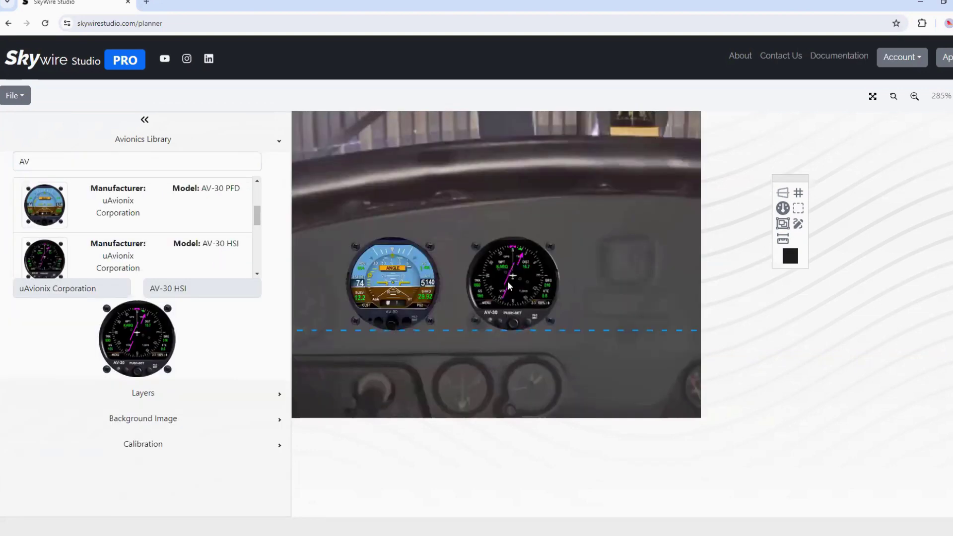
Step: Position the AV-30 HSI beside the AV-30 PFD and box-select the two instruments on the panel
{"action": "mouse_move", "coordinate": [509, 282]}
{"action": "left_mouse_down"}
{"action": "mouse_move", "coordinate": [479, 215]}
{"action": "mouse_move", "coordinate": [484, 282]}
{"action": "mouse_move", "coordinate": [501, 274]}
{"action": "mouse_move", "coordinate": [482, 274]}
{"action": "mouse_move", "coordinate": [492, 299]}
{"action": "mouse_move", "coordinate": [476, 355]}
{"action": "mouse_move", "coordinate": [388, 386]}
{"action": "mouse_move", "coordinate": [500, 323]}
{"action": "mouse_move", "coordinate": [507, 275]}
{"action": "mouse_move", "coordinate": [493, 277]}
{"action": "left_mouse_up"}
{"action": "scroll", "coordinate": [637, 208], "scroll_direction": "down", "scroll_amount": 5}
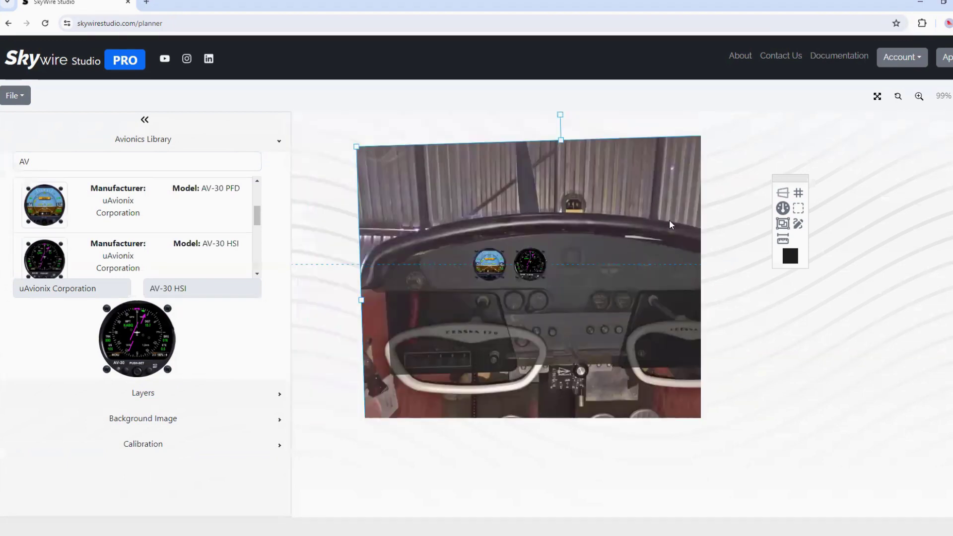
{"action": "left_click", "coordinate": [798, 208]}
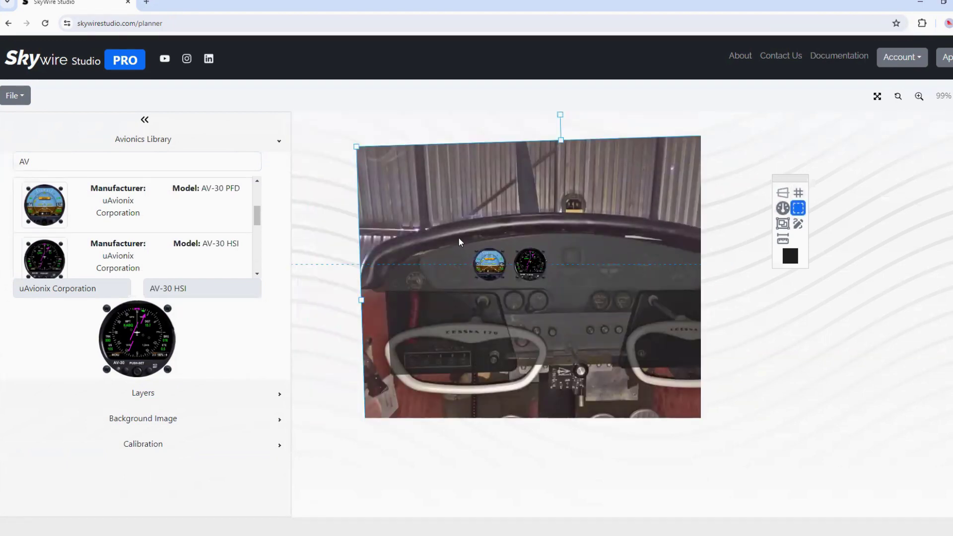
{"action": "left_click_drag", "start_coordinate": [539, 283], "coordinate": [556, 293]}
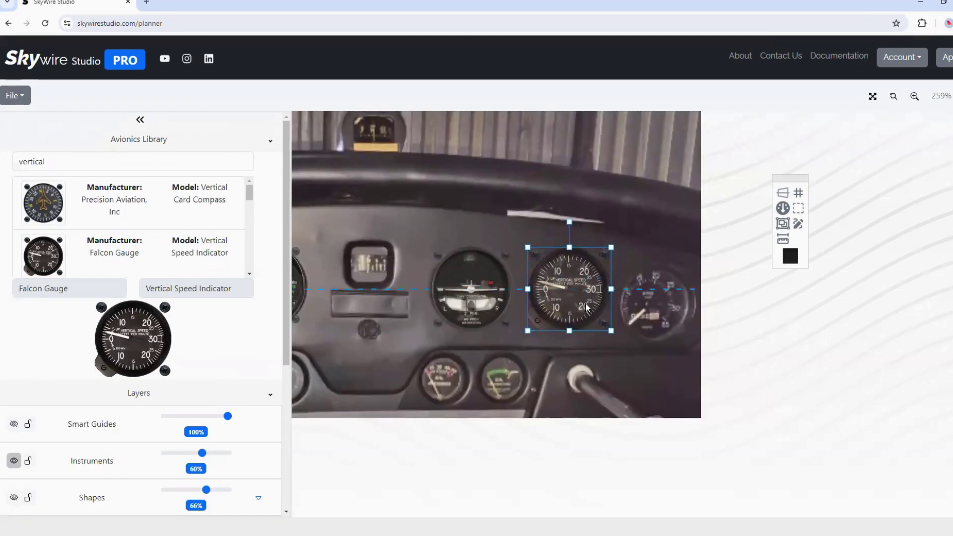
Step: Fit the Falcon Gauge Vertical Speed Indicator over the photographed gauge between the turn coordinator and the tachometer
{"action": "left_click_drag", "start_coordinate": [606, 310], "coordinate": [618, 332]}
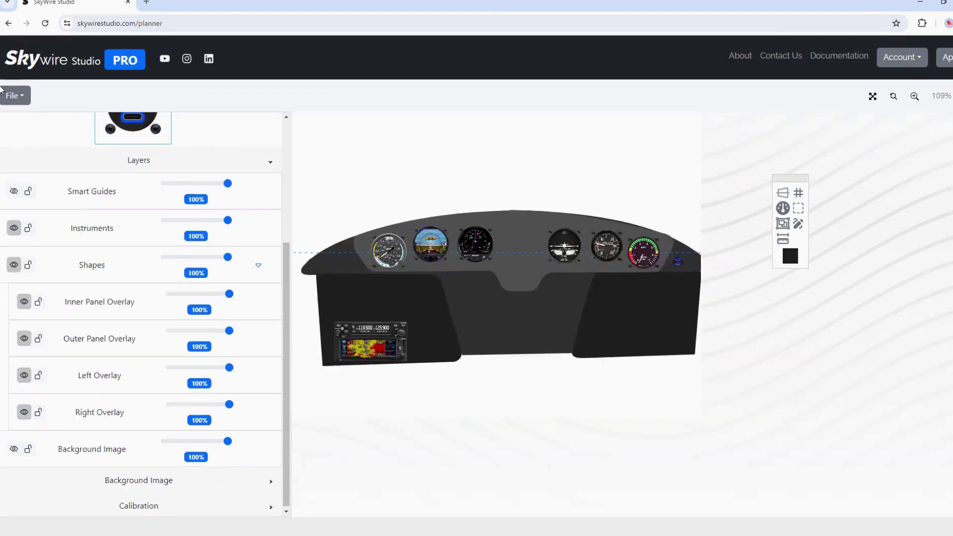
Step: Export the finished panel design as an image and copy its share link
{"action": "left_click", "coordinate": [16, 99]}
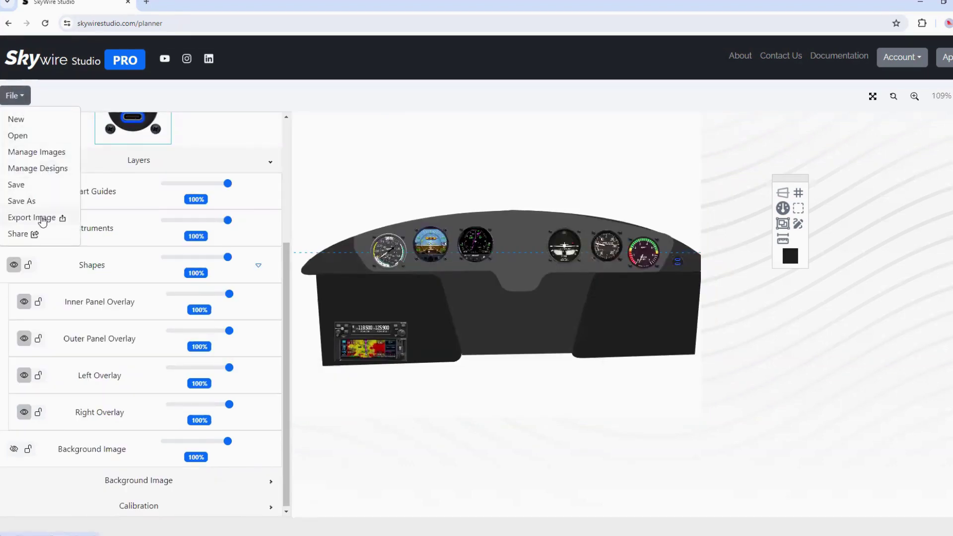
{"action": "left_click", "coordinate": [35, 169]}
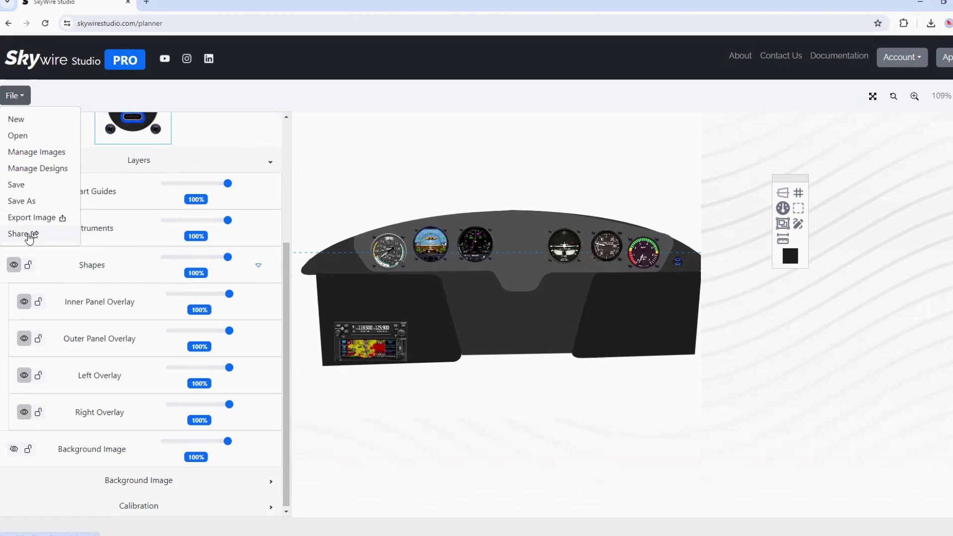
{"action": "left_click", "coordinate": [20, 234]}
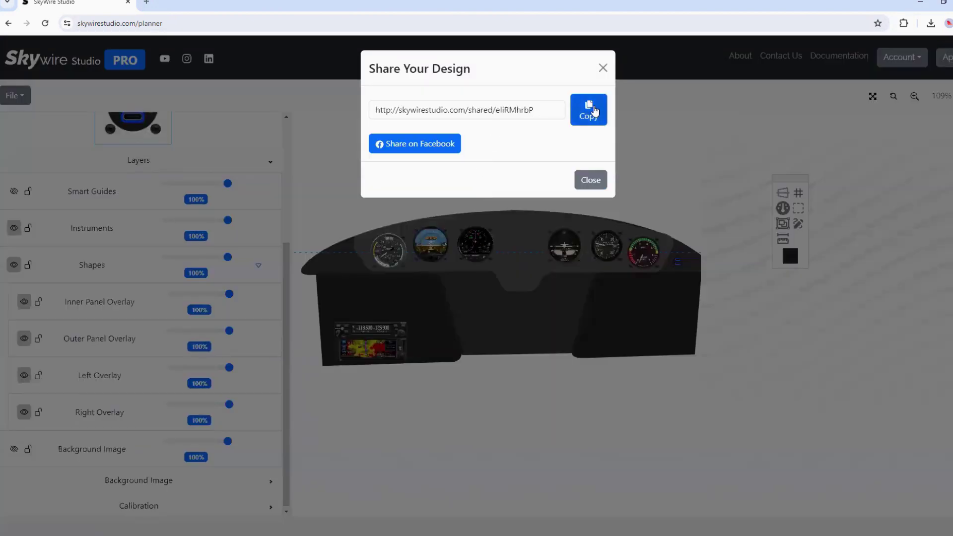
{"action": "left_click", "coordinate": [589, 109]}
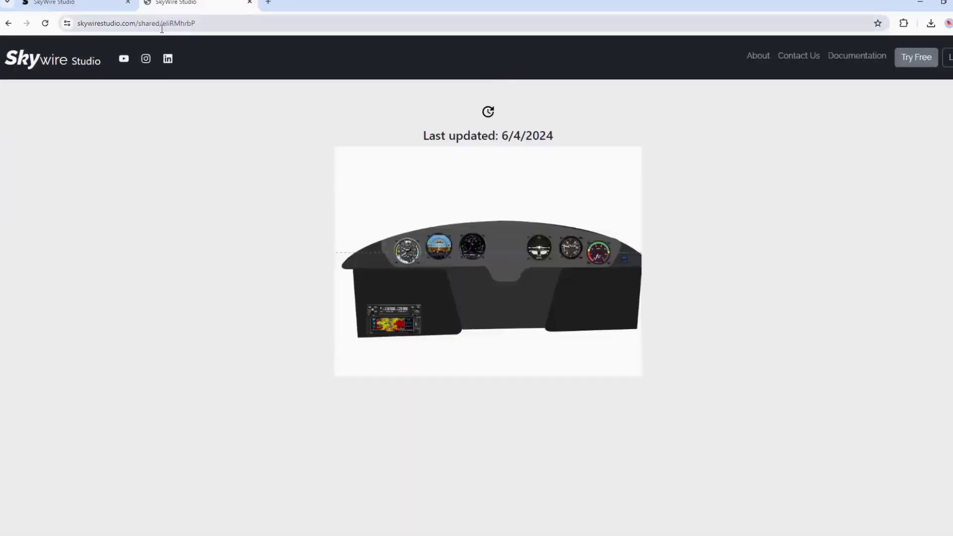